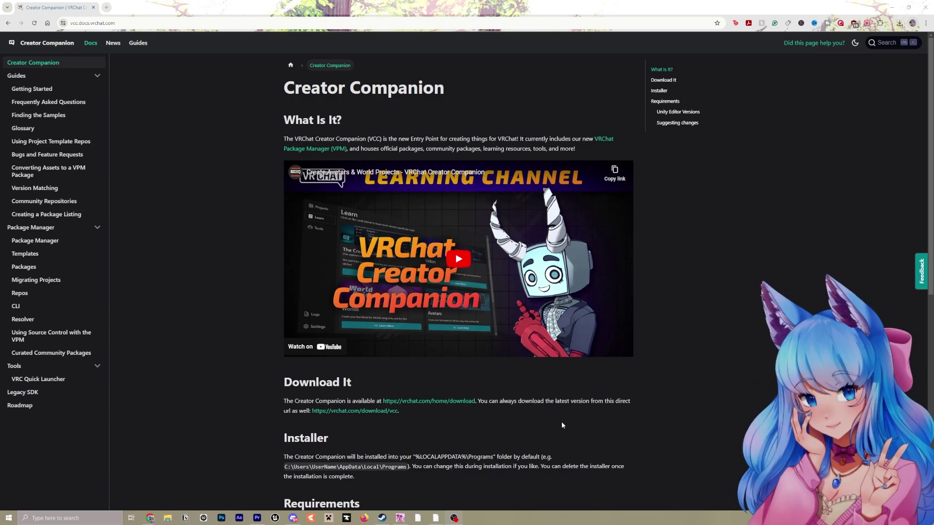
Install VRChat Creator Companion from the downloaded setup exe, accepting the license, and centre its window
click(420, 402)
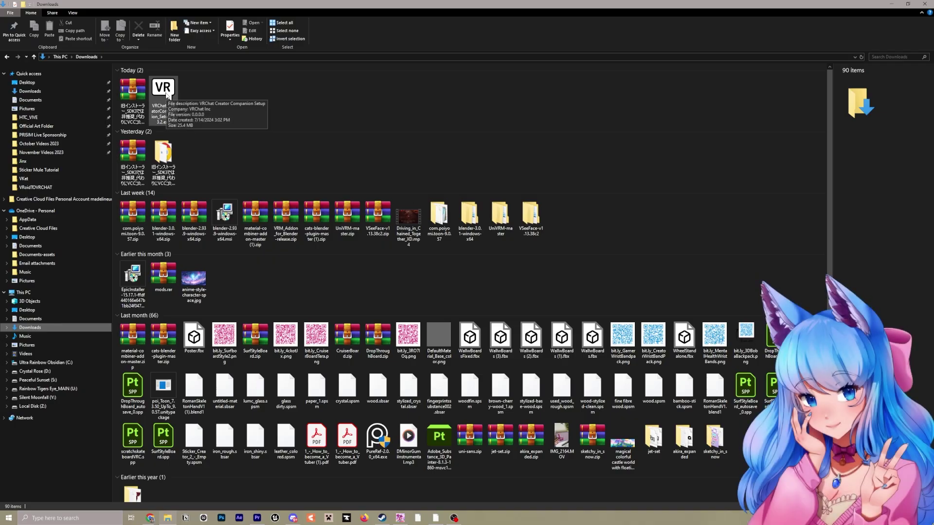
double_click(168, 94)
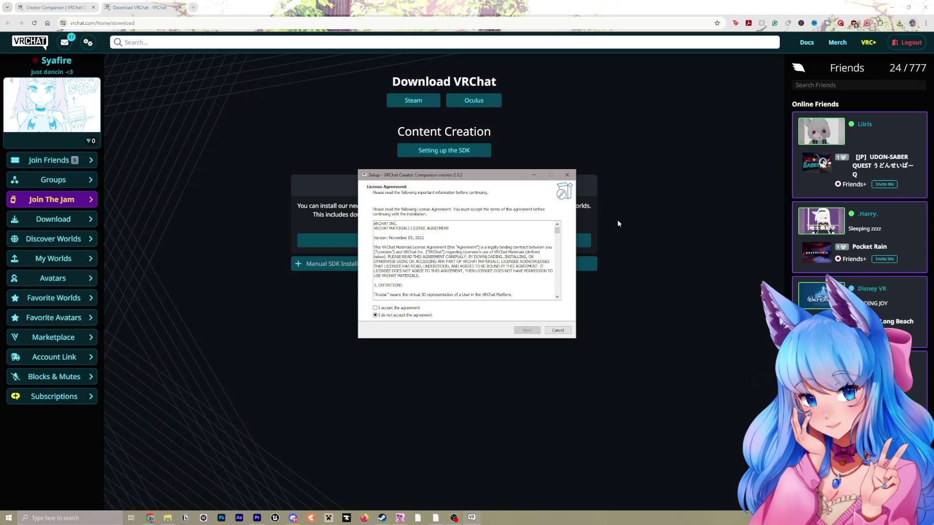
click(375, 308)
click(527, 330)
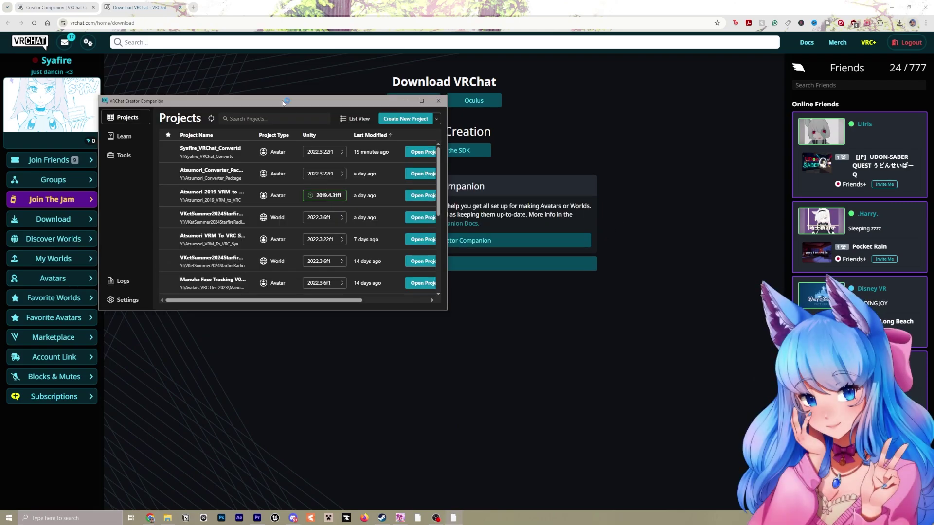
drag(246, 107, 444, 134)
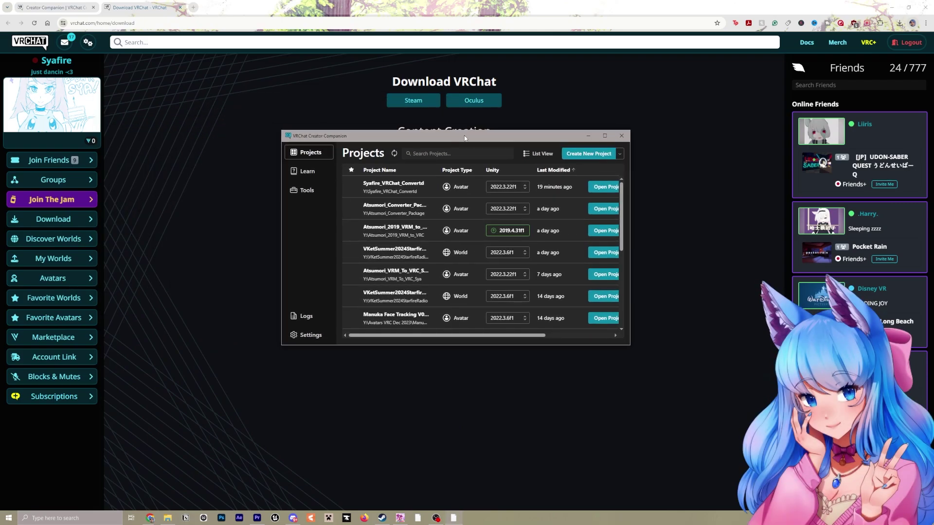
Create a Unity 2022 Avatar Project named Syafire_Maid_Outfit_2 in the maximized Creator Companion
double_click(444, 134)
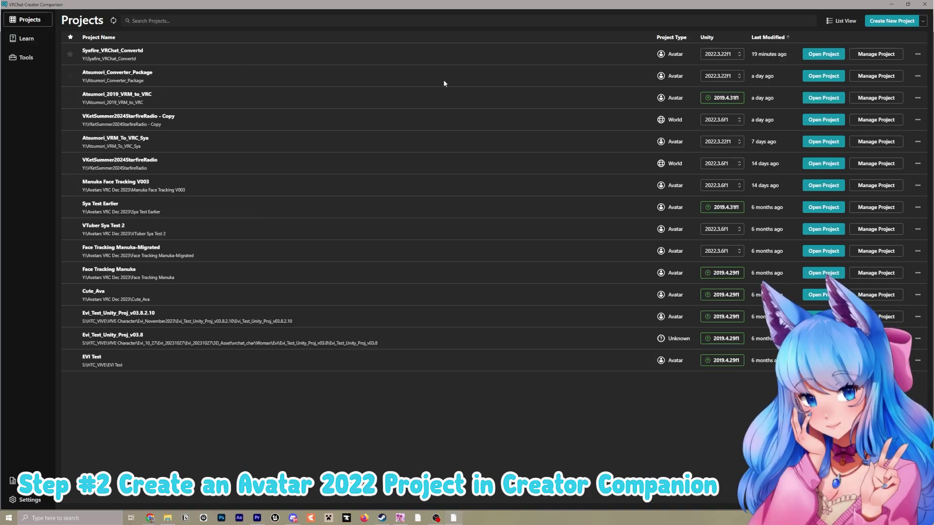
click(881, 25)
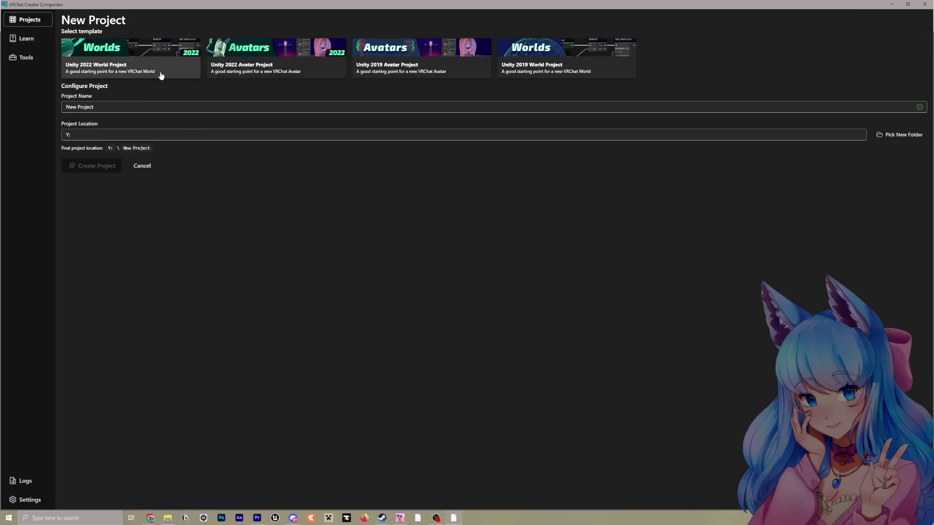
click(239, 72)
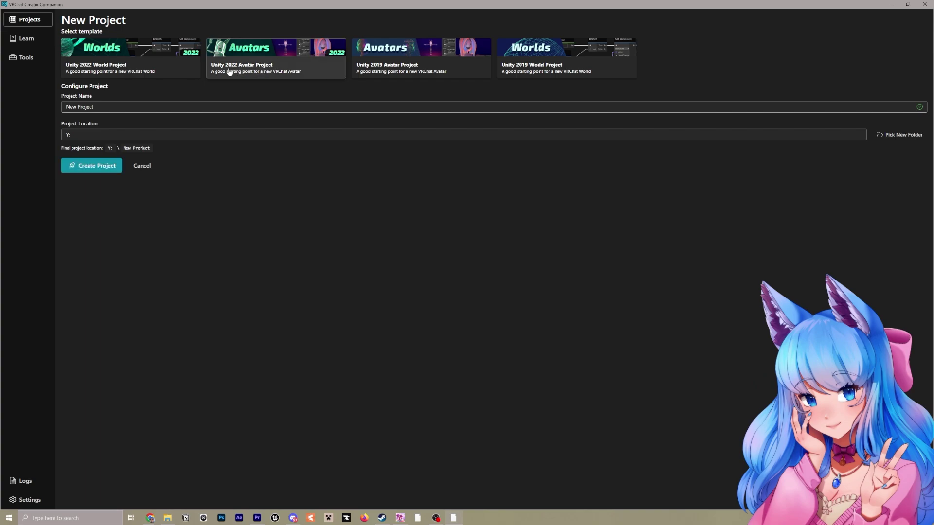
click(100, 106)
key(ctrl+a)
text(Syafire_Maid_Outfit_2)
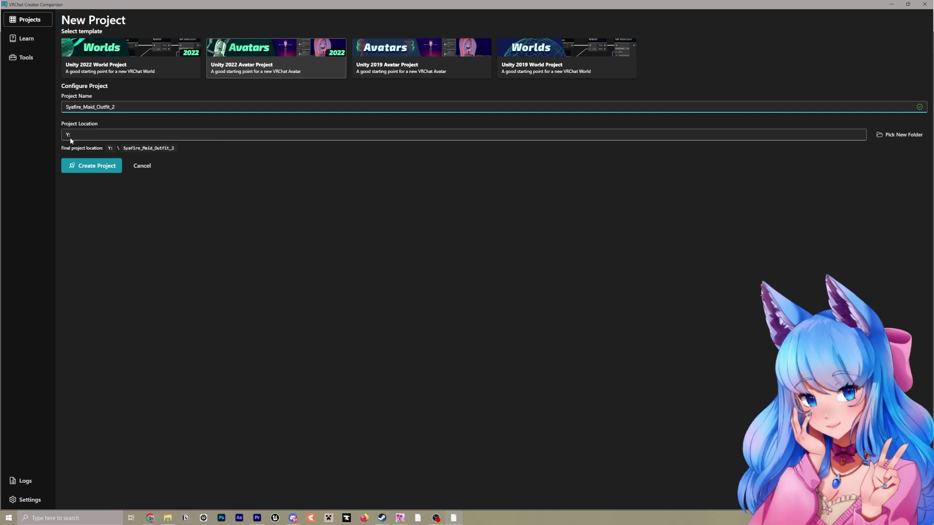
click(96, 166)
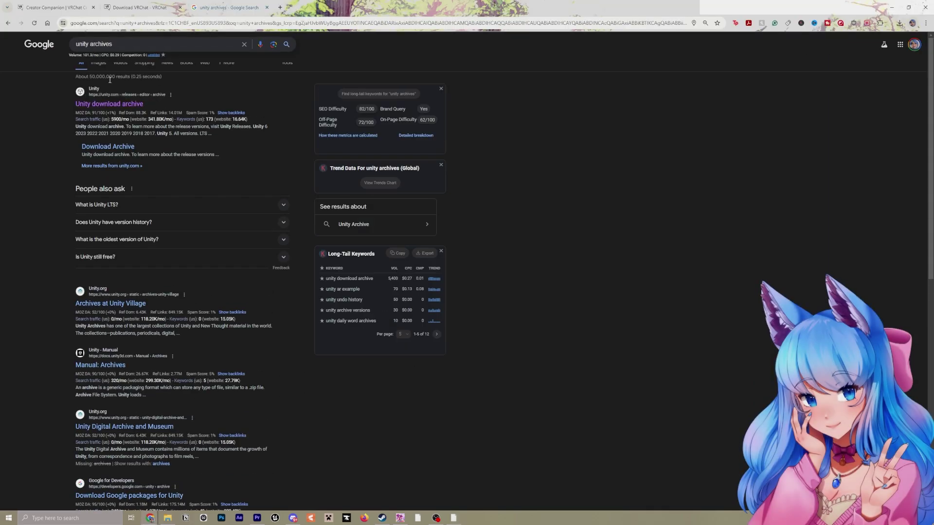
Open the Unity download archive and highlight 2022.3.22f1 in the 2022 release list
click(116, 106)
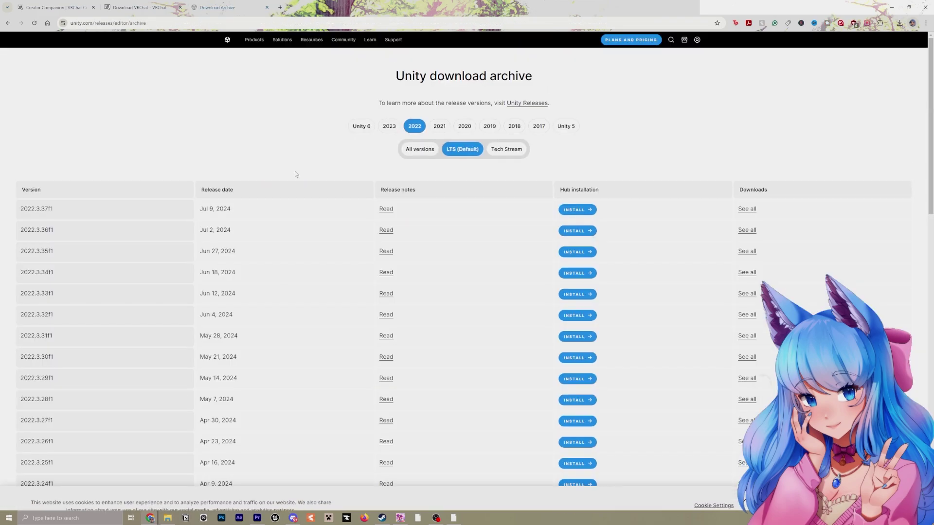
scroll(297, 173, down, 1)
scroll(300, 175, down, 3)
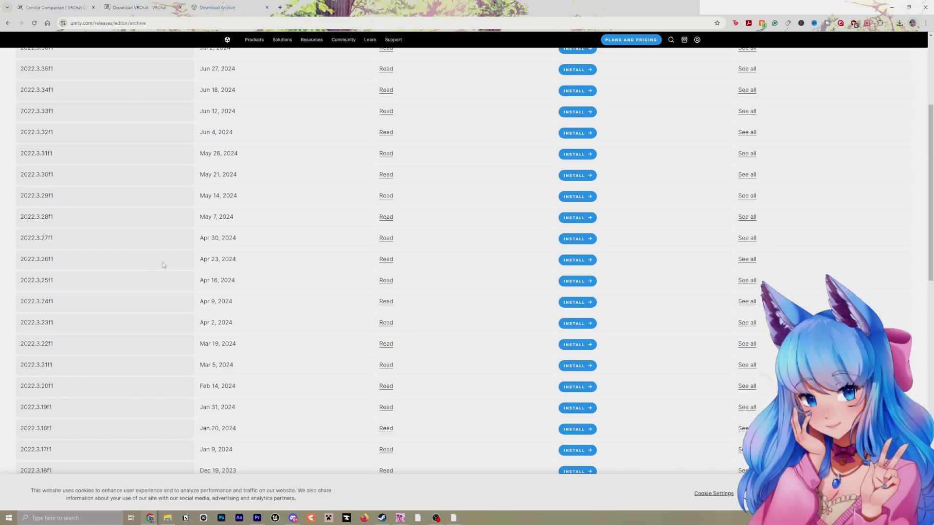
scroll(178, 258, down, 1)
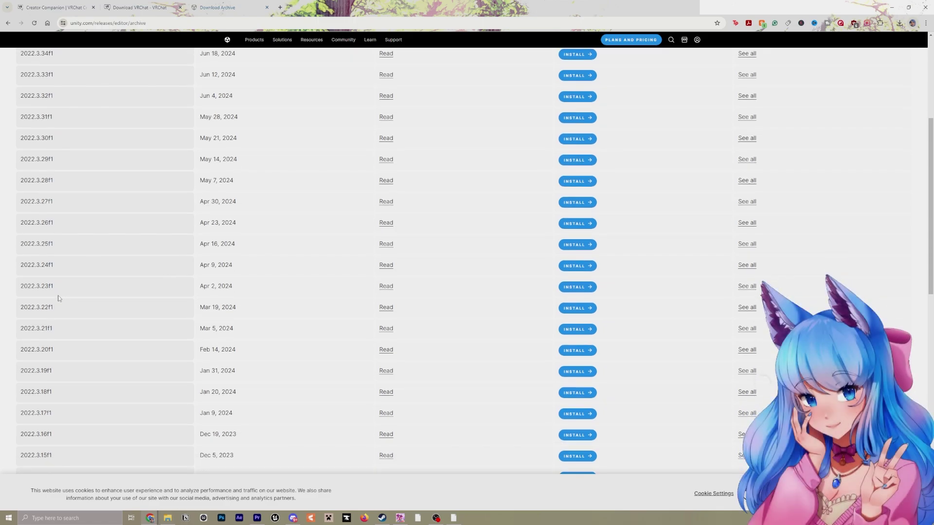
drag(59, 305, 20, 308)
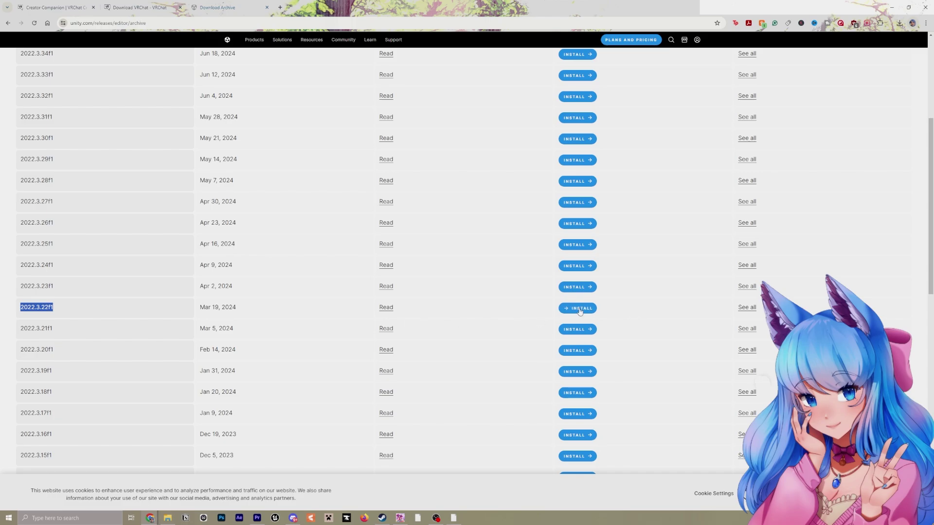
In Creator Companion Settings > Packages, start a new repository and focus its listing URL field
click(400, 518)
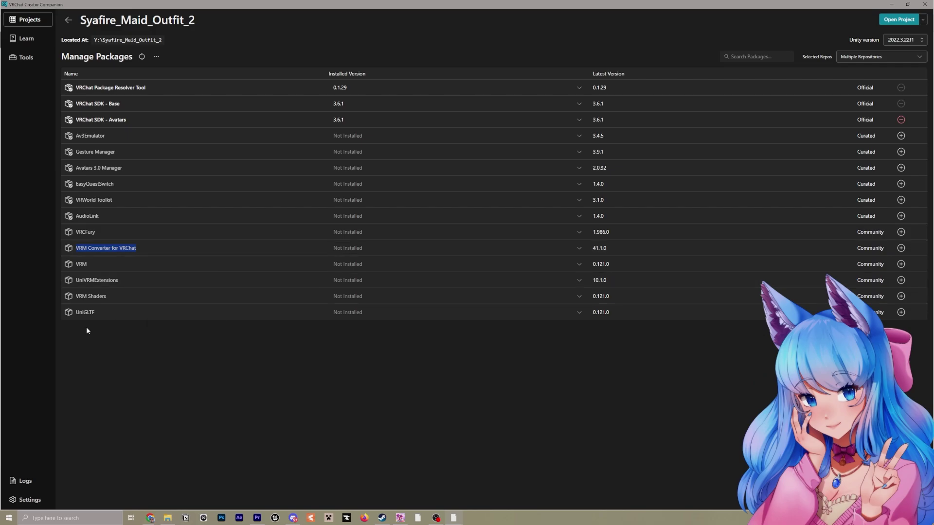
click(39, 501)
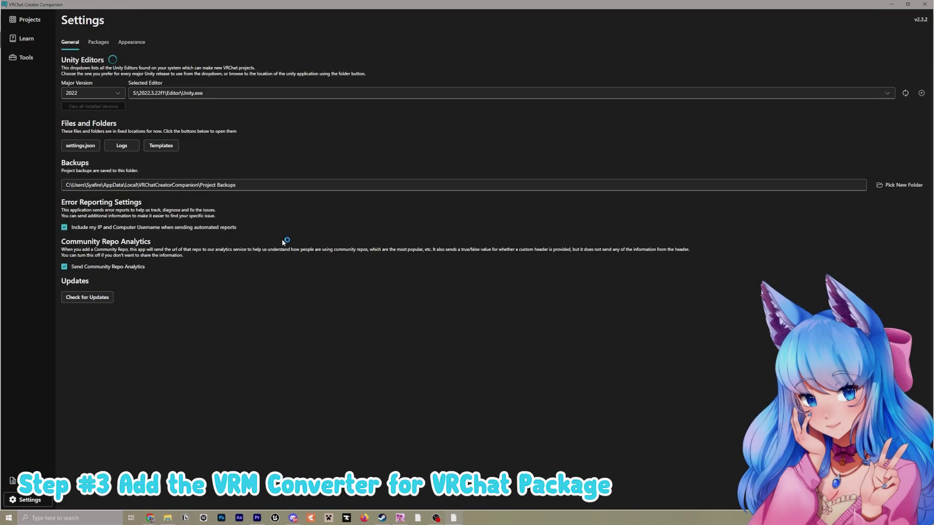
click(100, 45)
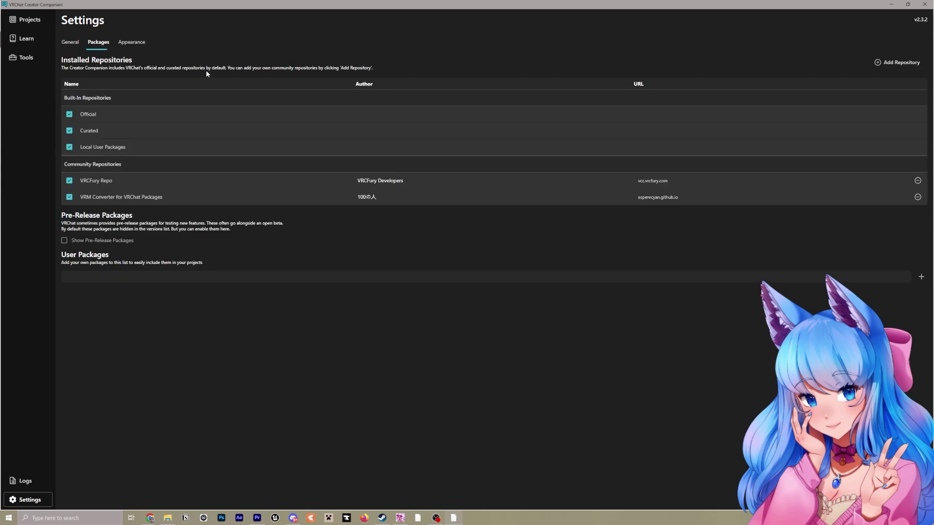
click(897, 67)
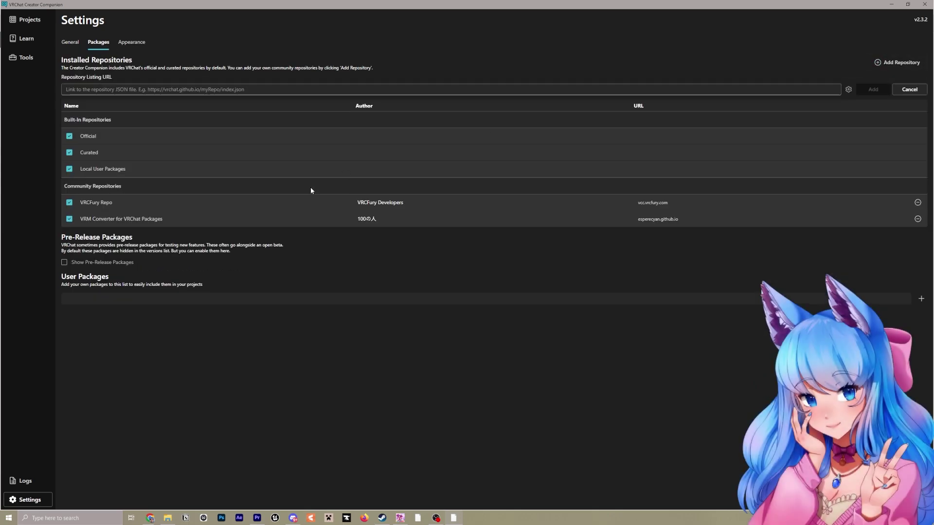
click(108, 89)
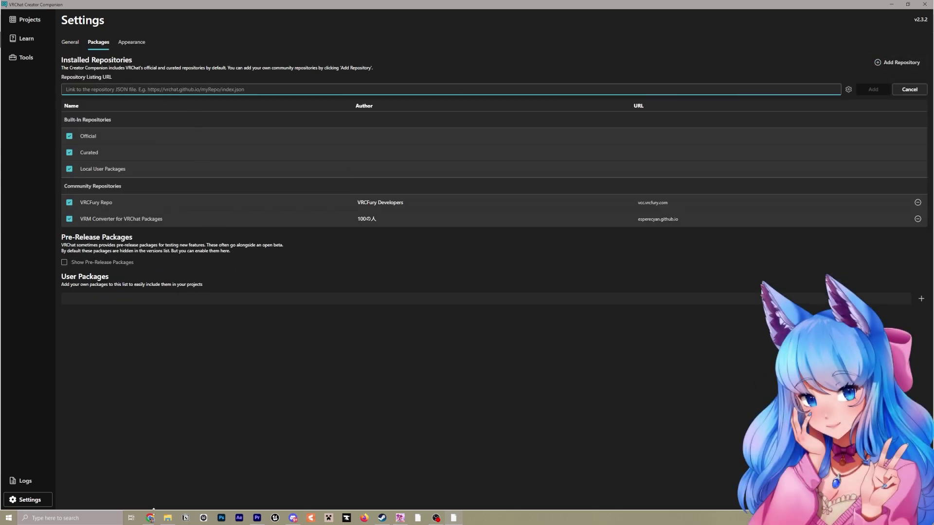
Copy the VRM Converter registry.json URL from the Qiita guide into the Repository Listing URL field
mouse_move(154, 516)
click(110, 484)
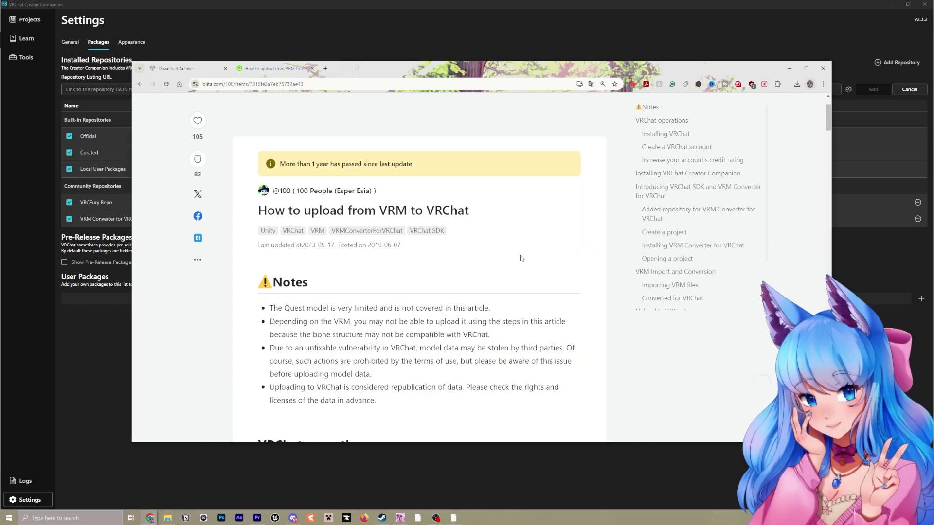
scroll(520, 258, down, 8)
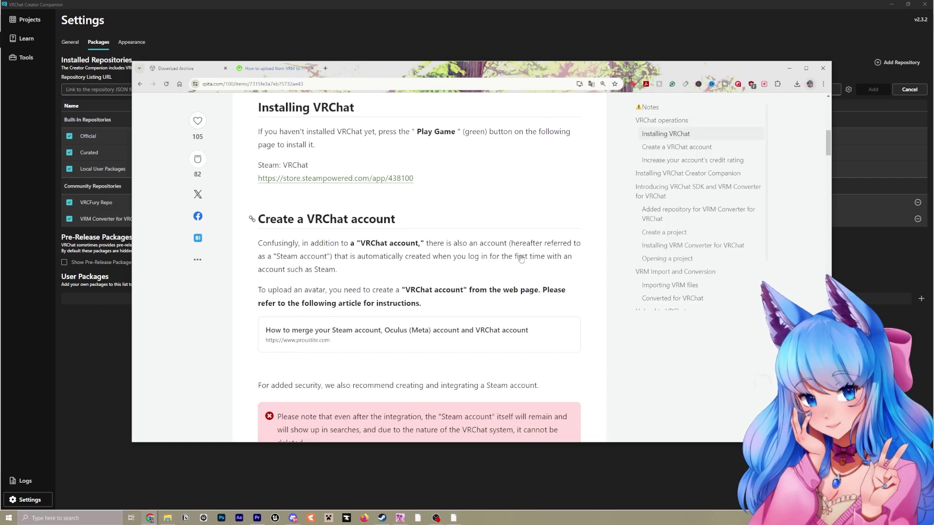
scroll(520, 255, up, 3)
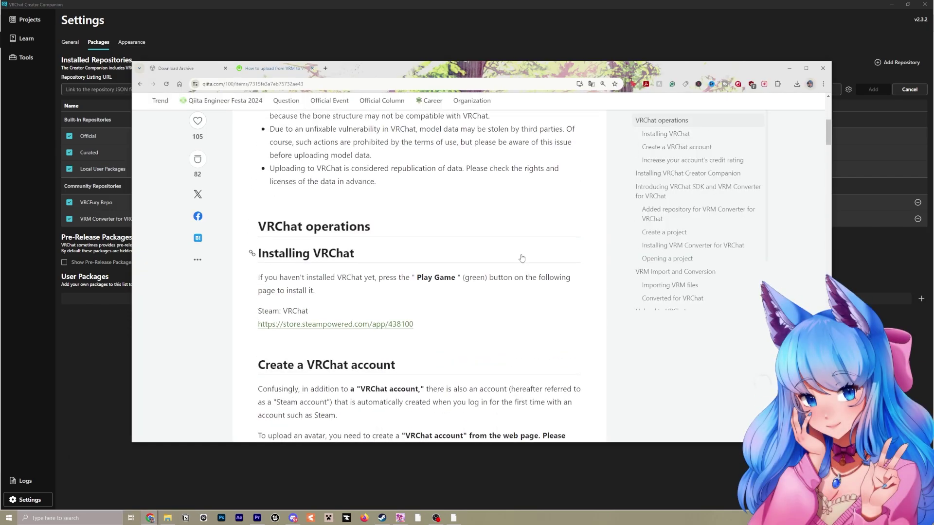
scroll(511, 246, down, 6)
scroll(503, 238, down, 9)
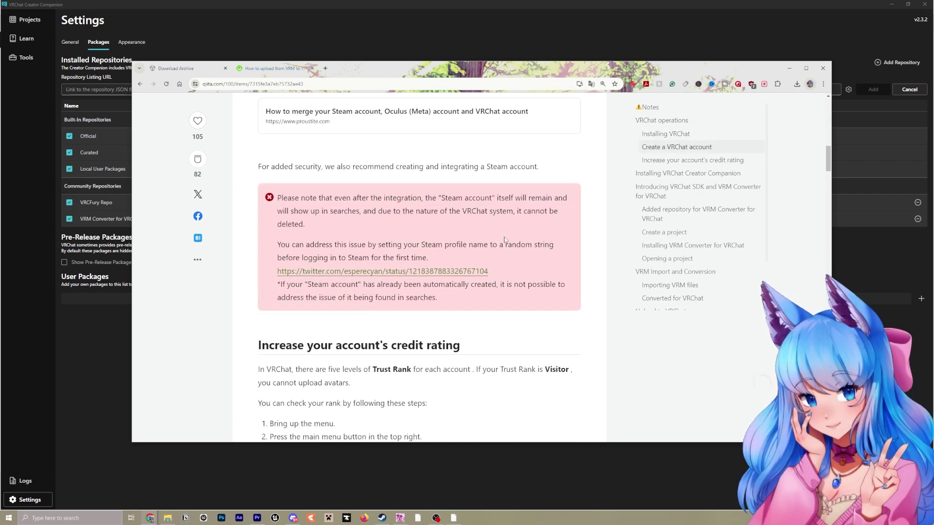
scroll(506, 240, down, 10)
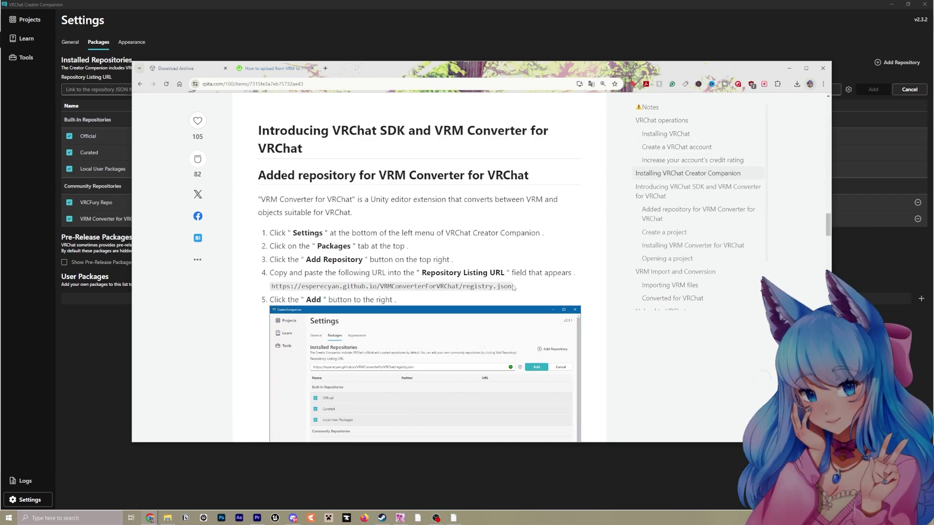
drag(513, 287, 271, 294)
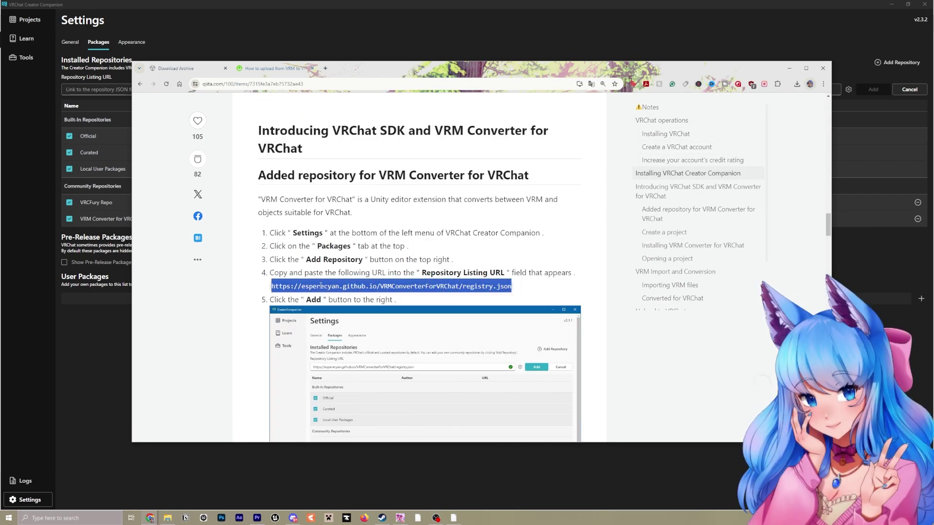
key(ctrl+c)
key(alt+Tab)
key(ctrl+v)
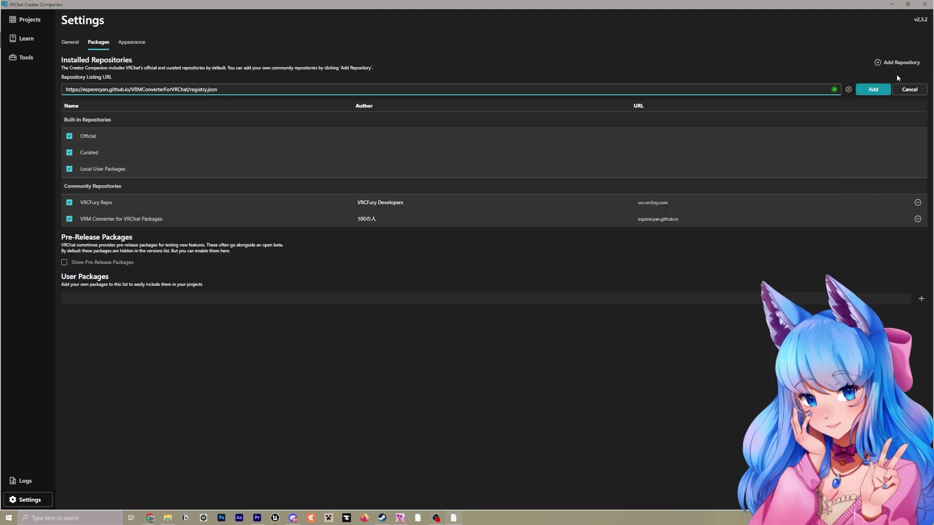
Add the VRM Converter repository, then install VRM Converter for VRChat 41.1.0 into Syafire_Maid_Outfit_2
click(882, 90)
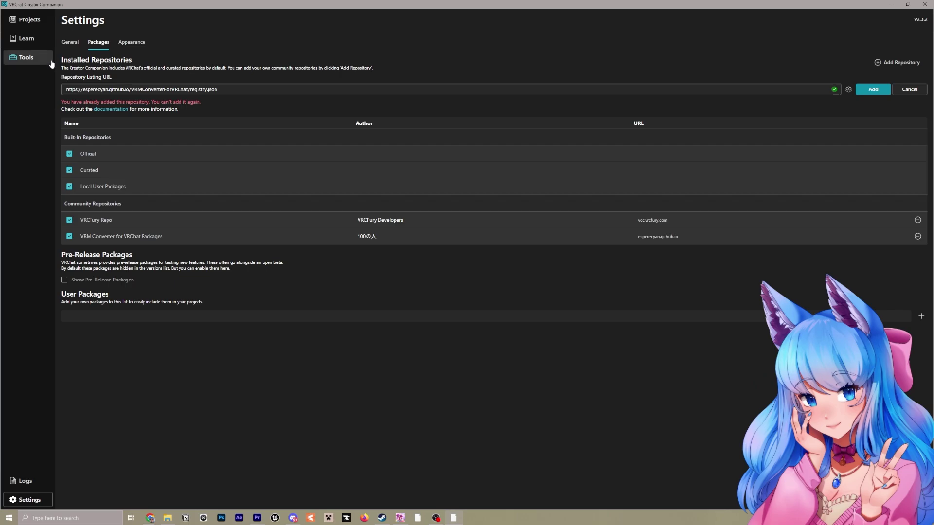
click(28, 24)
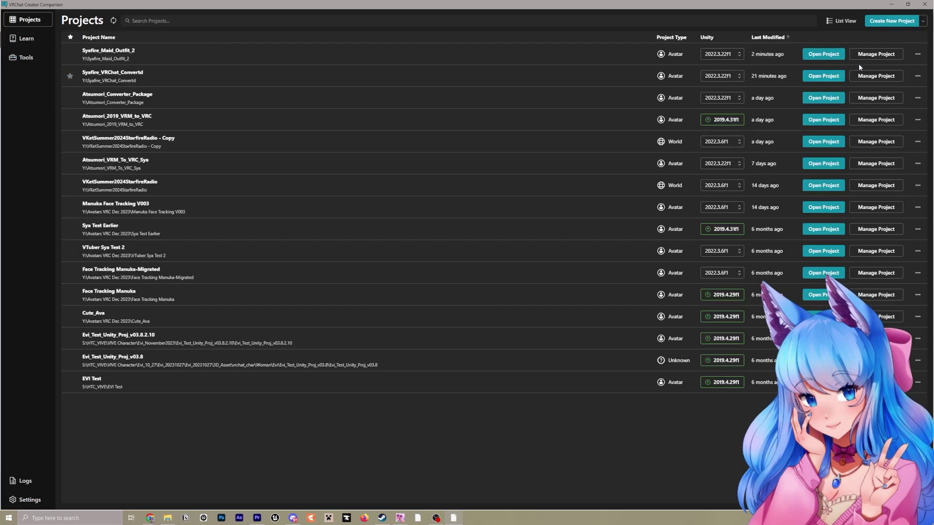
click(875, 56)
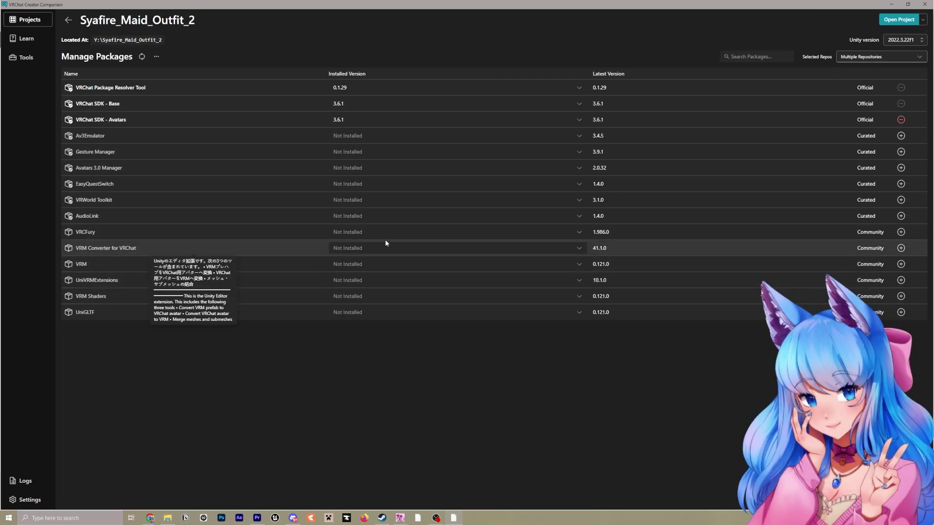
click(490, 250)
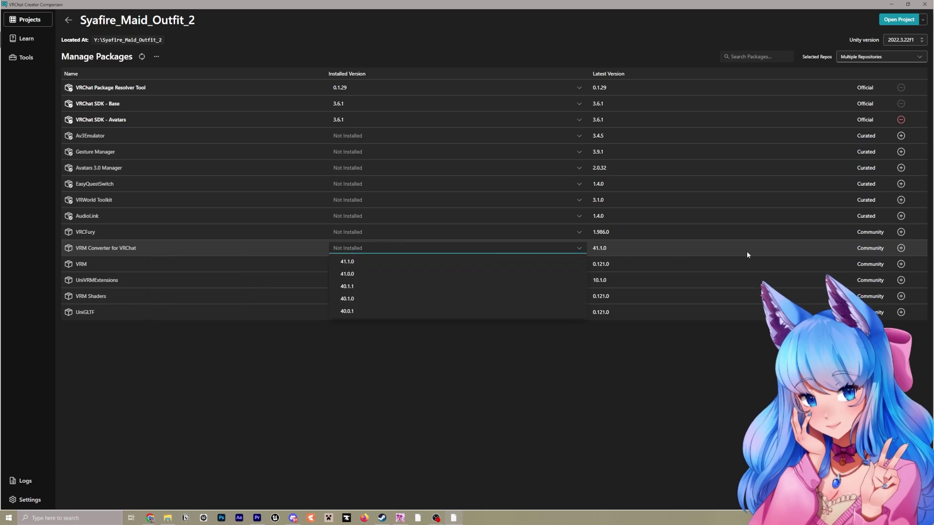
click(901, 248)
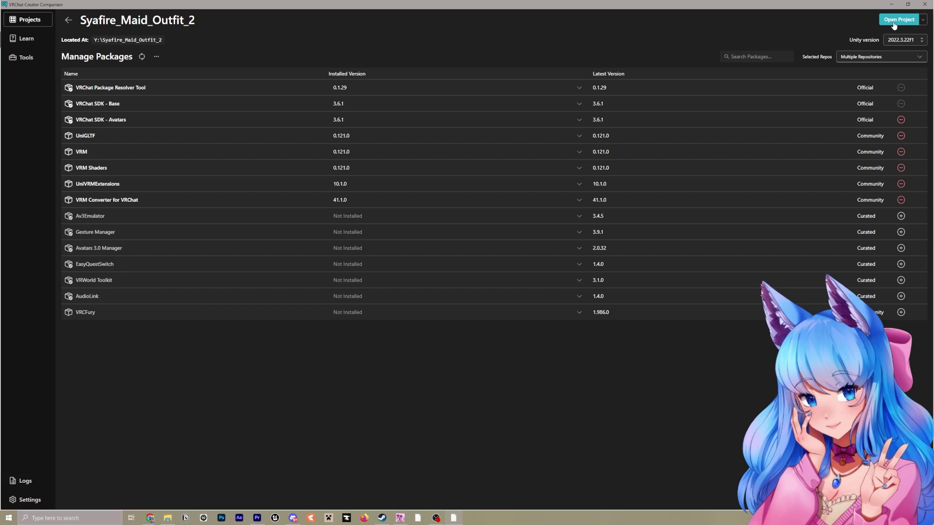
Open Syafire_Maid_Outfit_2 in Unity and launch VRoid Studio 1.0.0 via a Windows search for 'vroid'
click(894, 21)
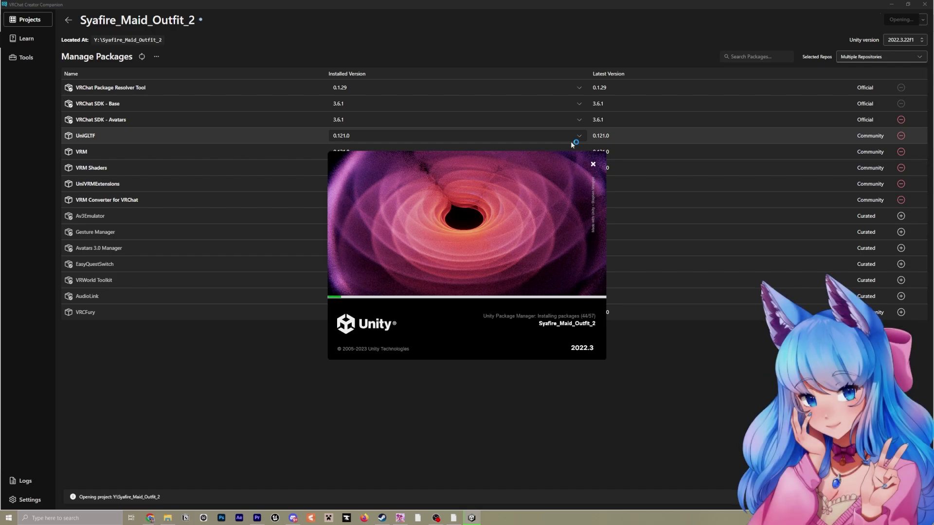
key(super)
text(vroid)
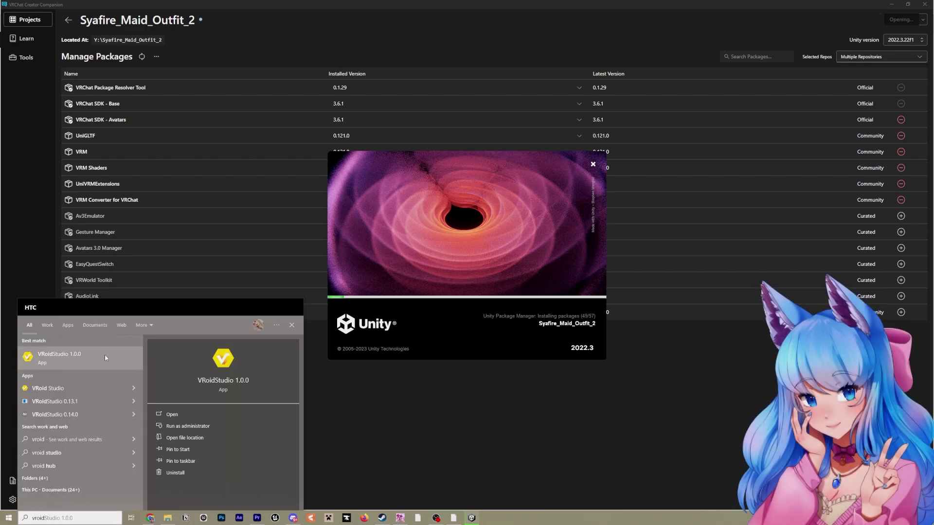
click(104, 355)
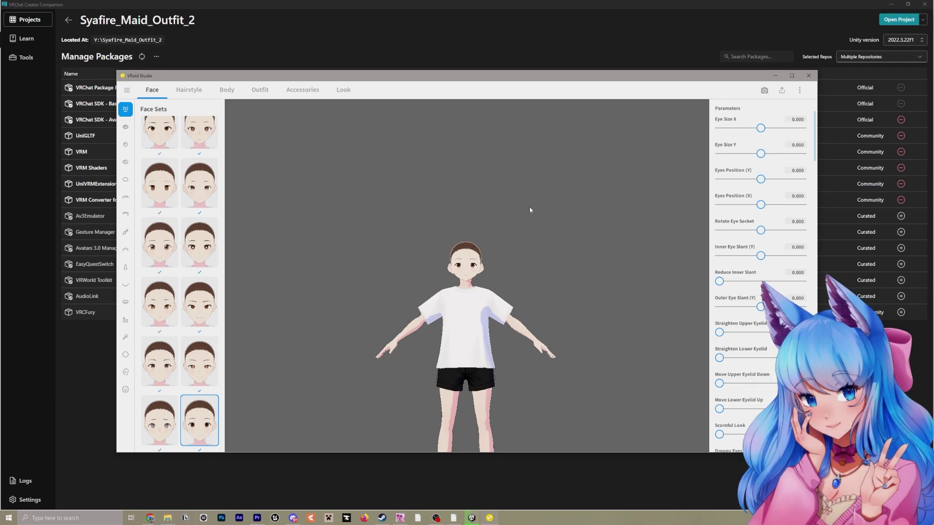
Export the avatar as Test.vrm with title 'Test' and the creator name filled in
click(781, 90)
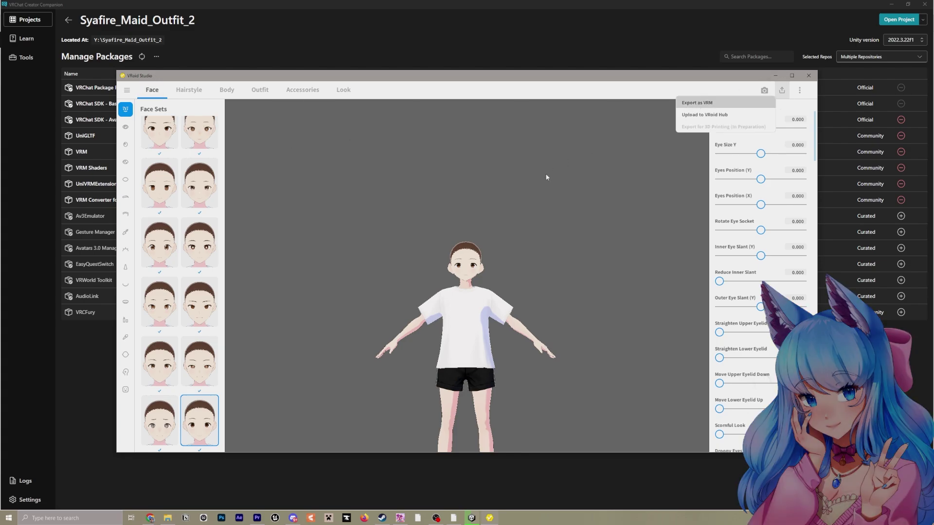
click(697, 103)
click(763, 156)
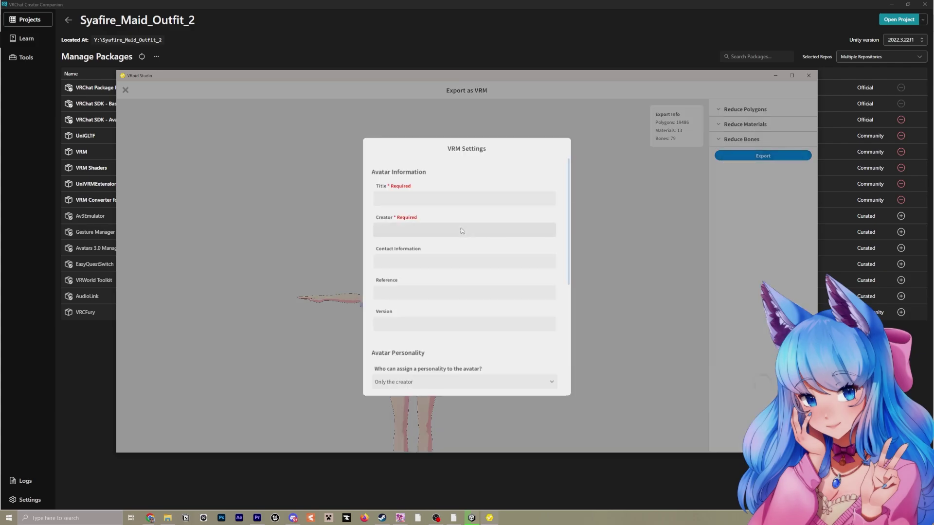
click(424, 198)
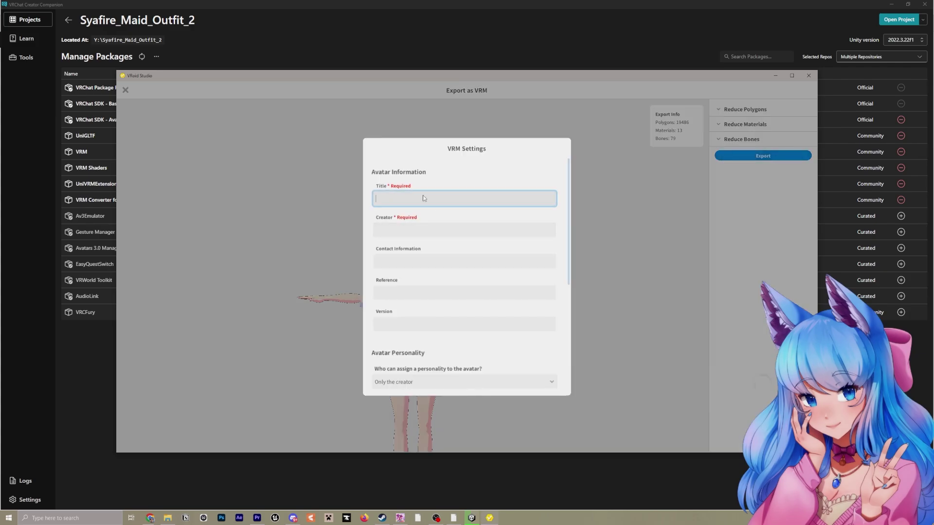
text(Test)
click(427, 228)
text(Syafire)
scroll(481, 234, down, 5)
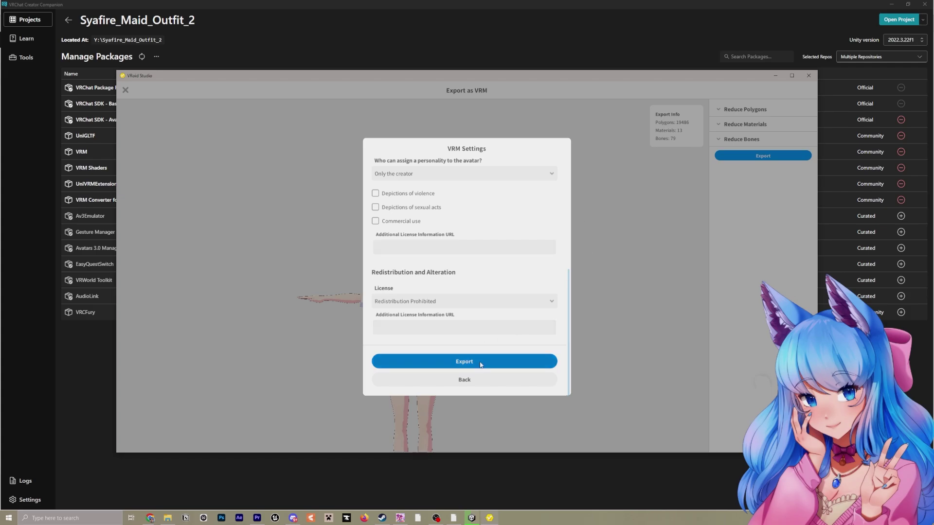
click(480, 363)
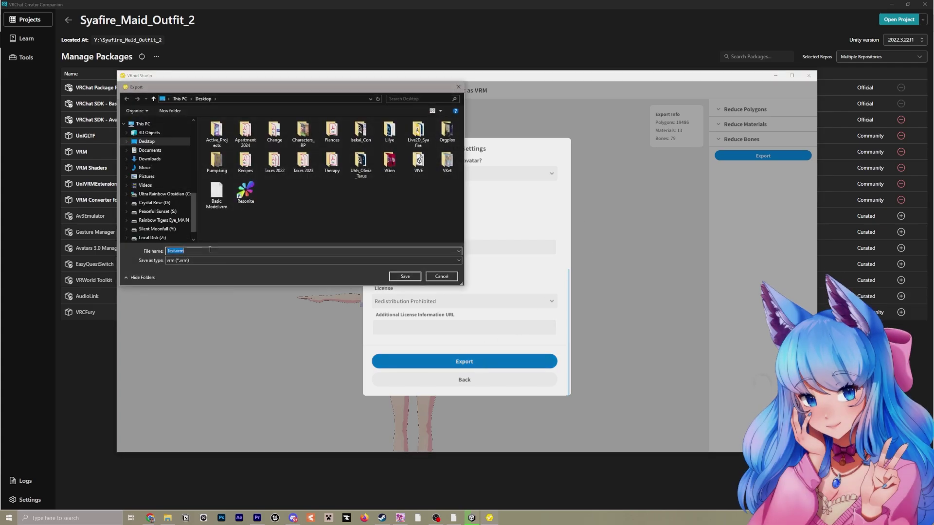
click(405, 276)
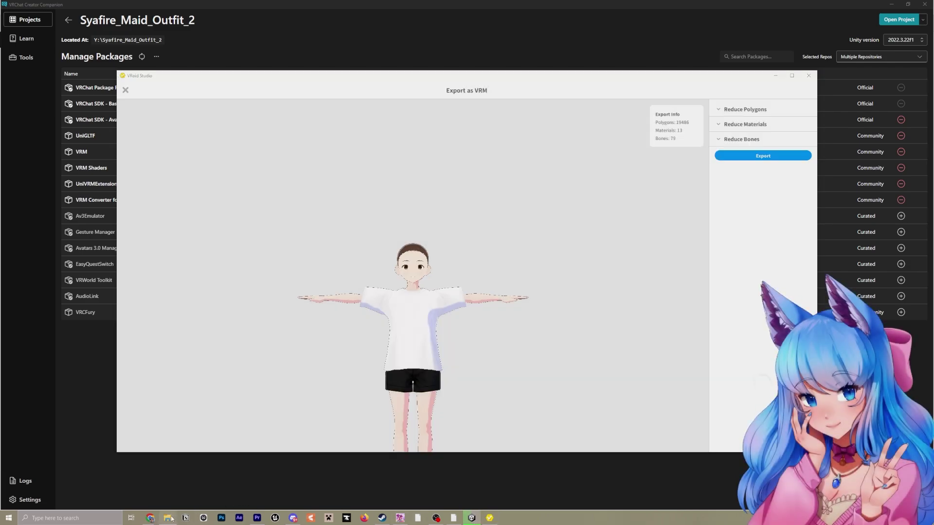
click(171, 519)
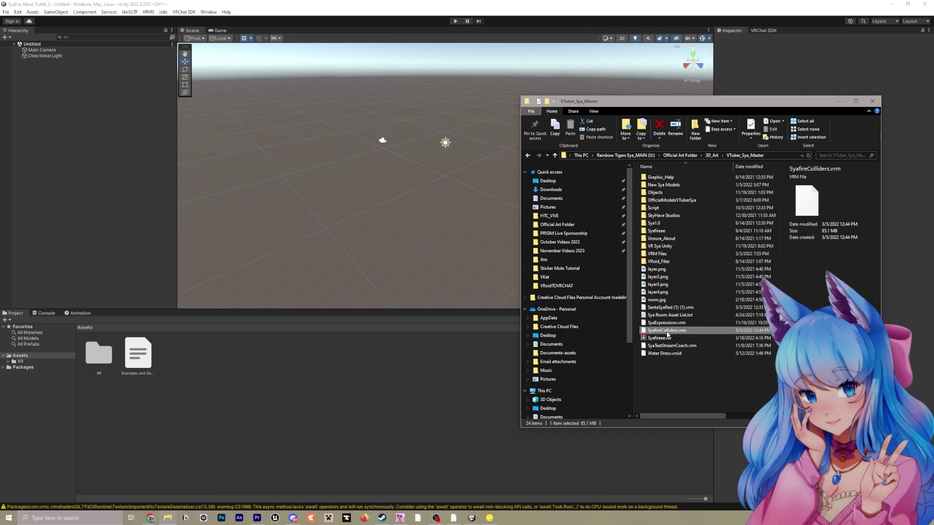
Import SyafireColliders.vrm into Unity's Assets by dragging it from File Explorer
drag(673, 334, 365, 327)
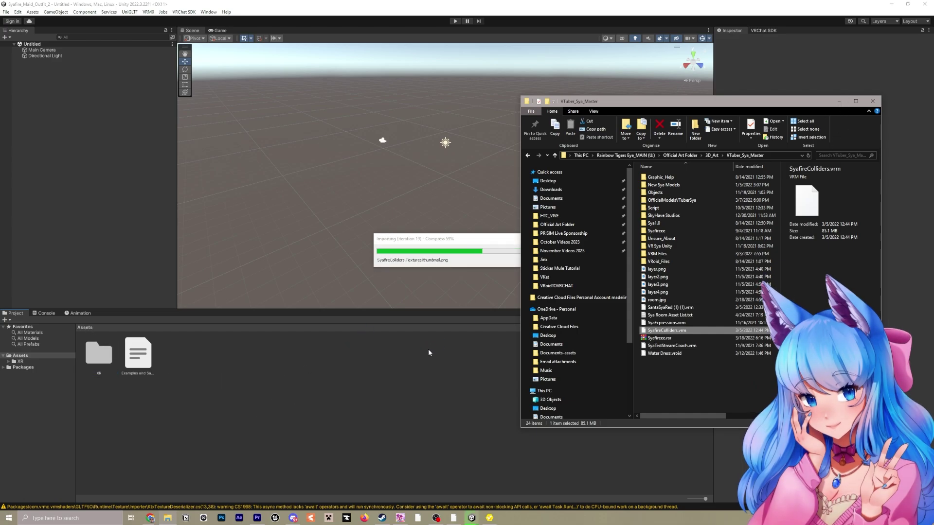
click(839, 102)
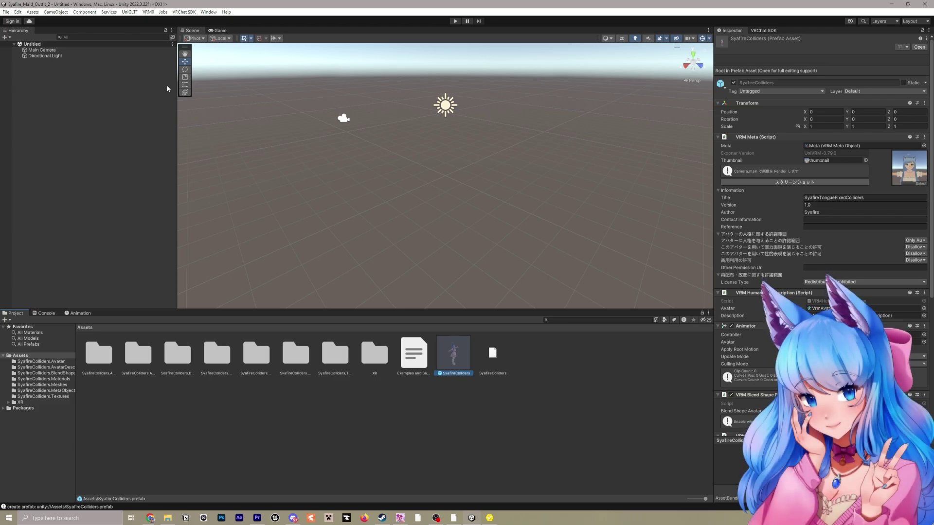
Run VRM0 Duplicate and Convert for VRChat, saving SyafireColliders (VRChat).prefab, and dismiss the results
click(149, 12)
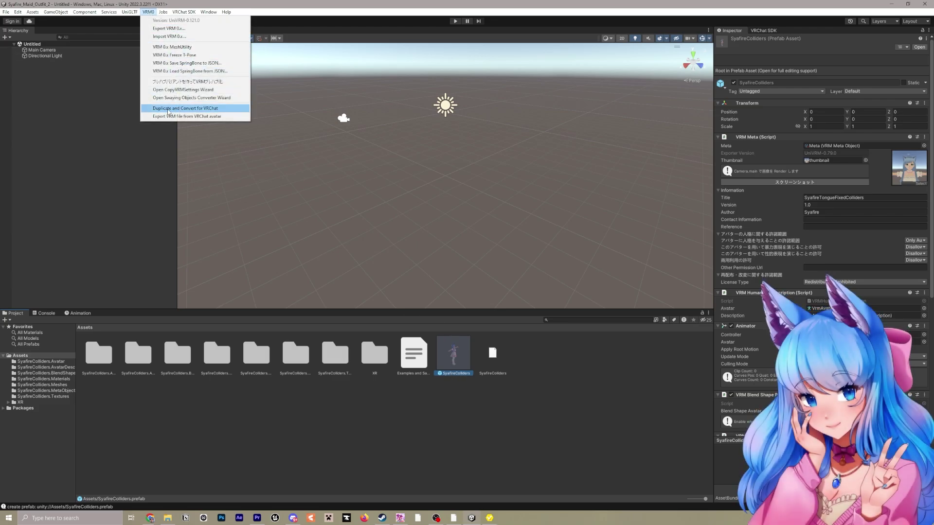
click(230, 111)
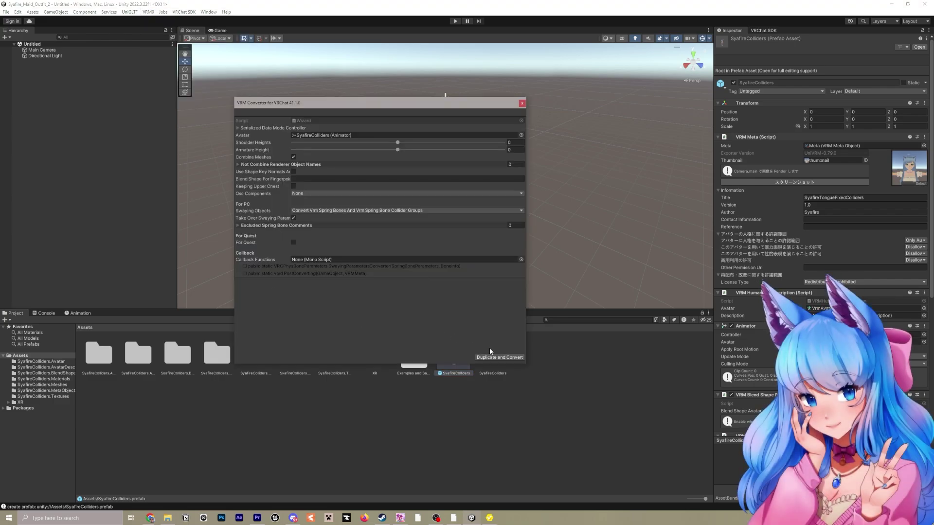
click(509, 357)
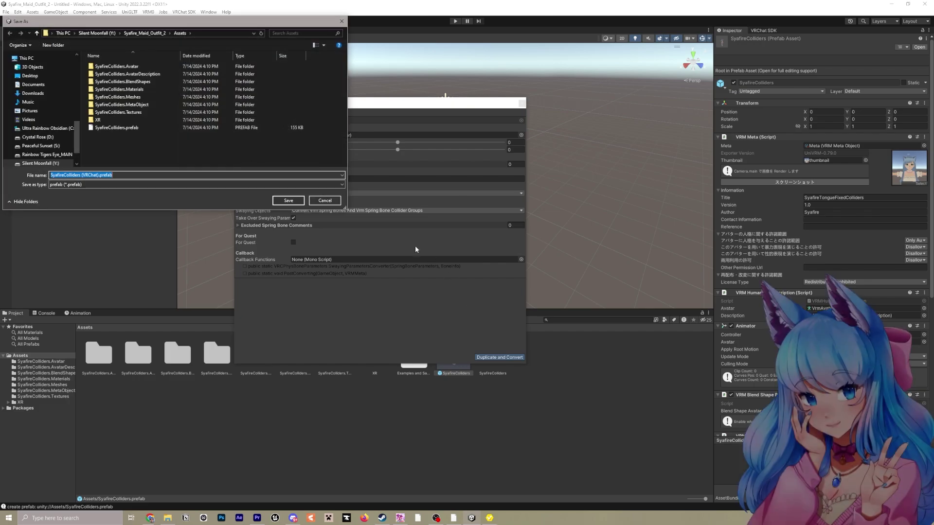
click(289, 201)
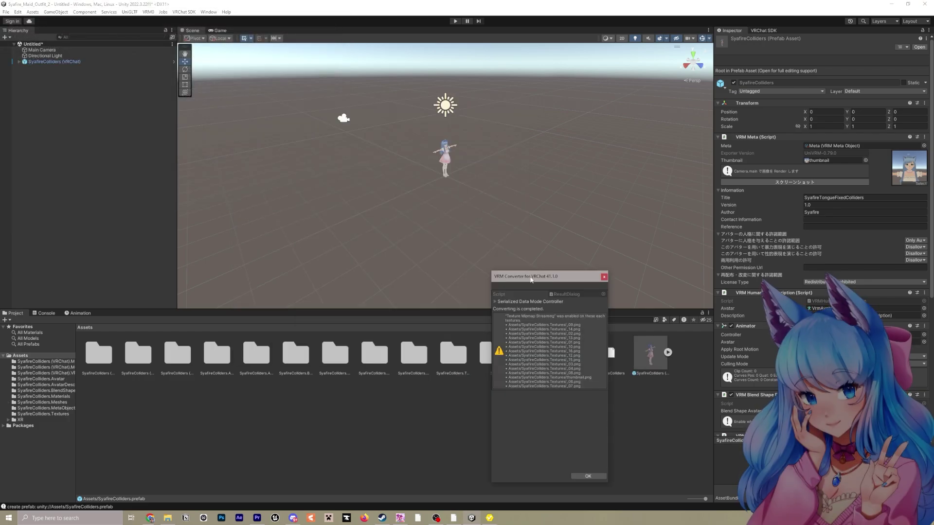
click(532, 375)
right_drag(451, 228, 451, 160)
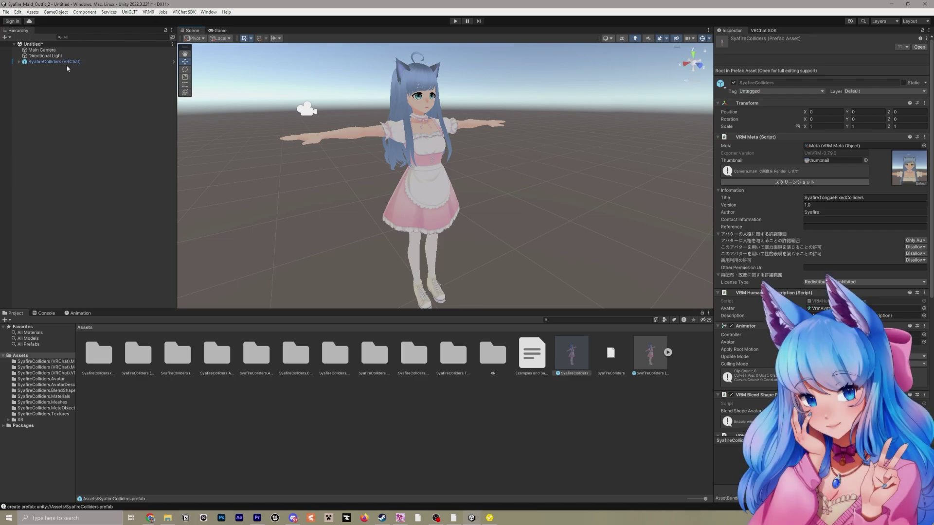
Select the SyafireColliders (VRChat) avatar and check its Body-mesh viseme lip sync and Eye_L/Eye_R eye bones
click(44, 62)
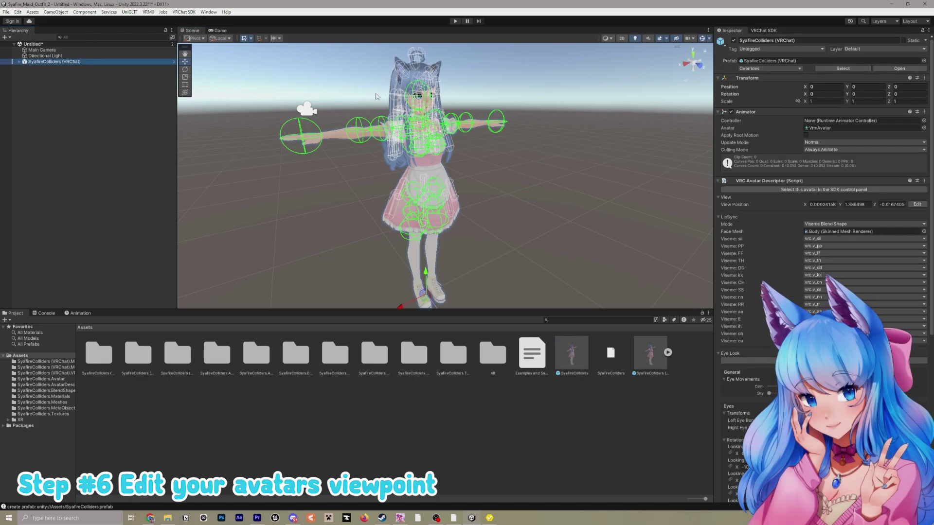
middle_drag(381, 94, 409, 124)
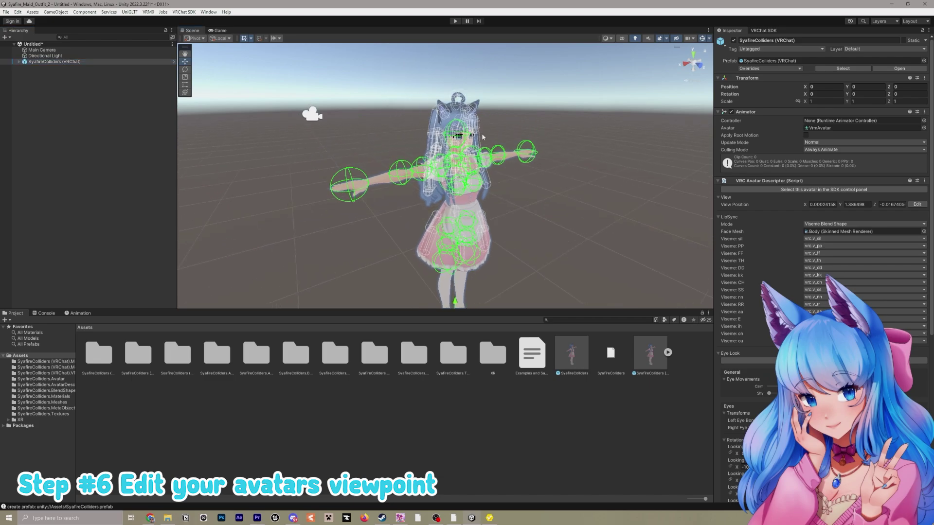
scroll(483, 138, up, 8)
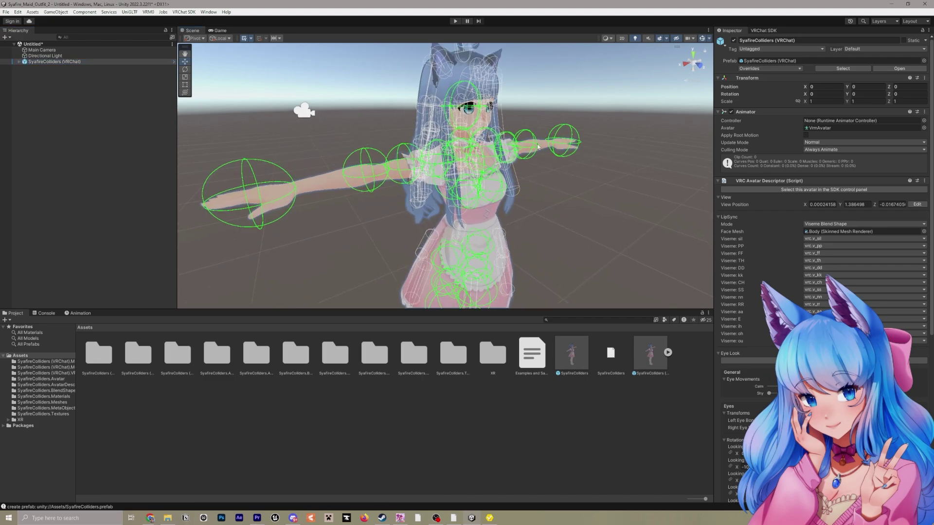
scroll(737, 204, down, 3)
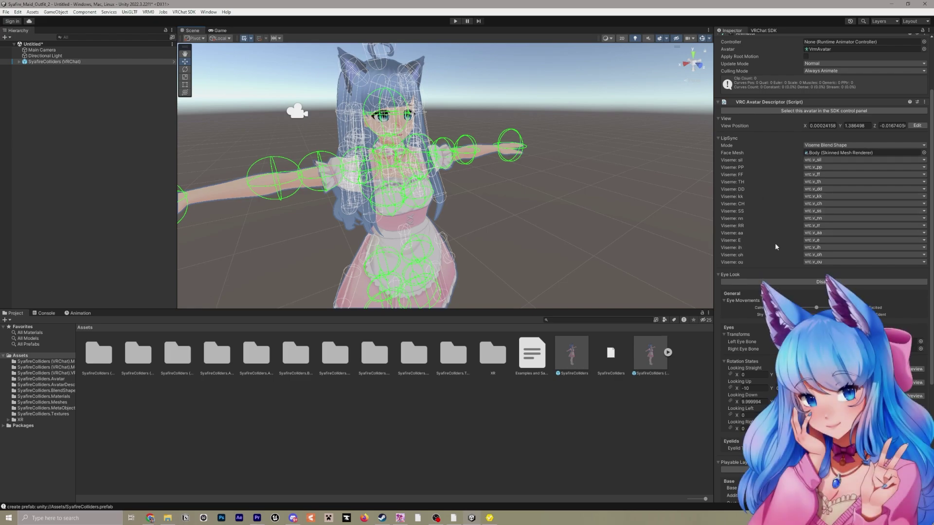
scroll(758, 233, down, 5)
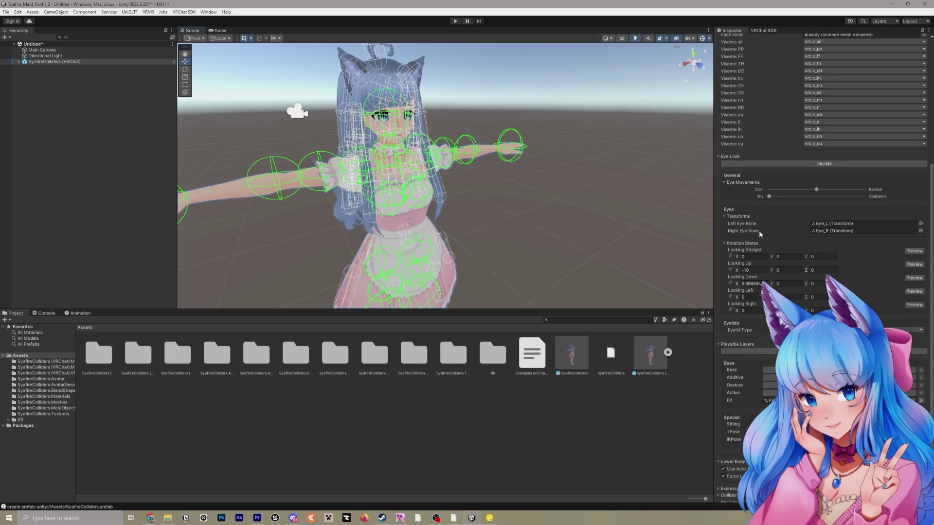
scroll(760, 232, down, 1)
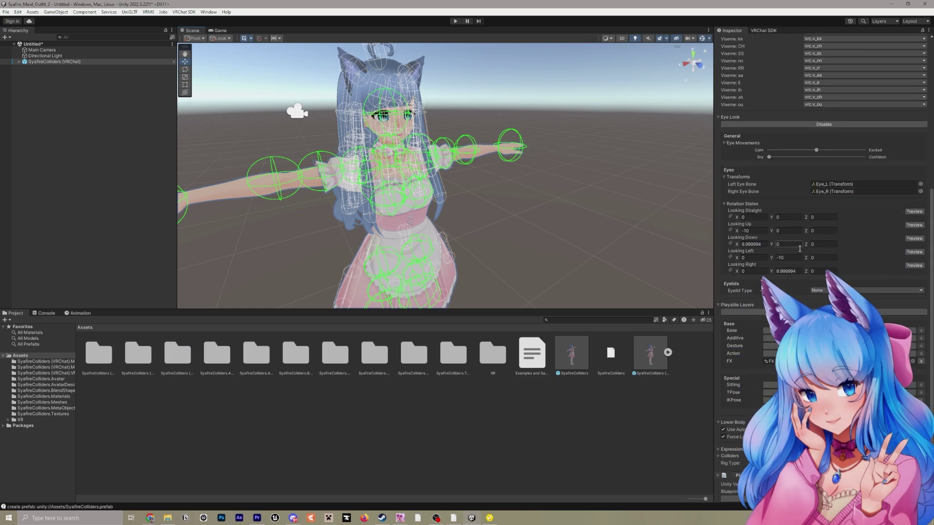
scroll(859, 255, down, 1)
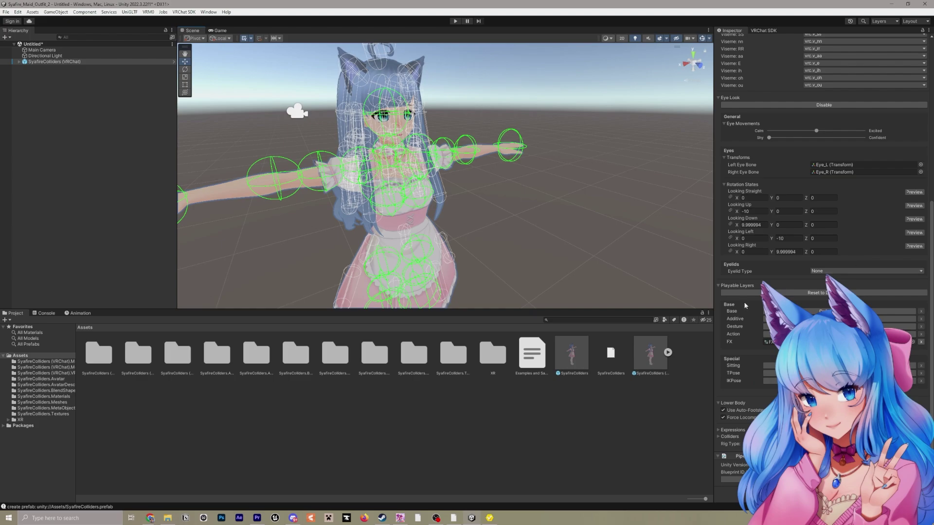
scroll(738, 308, up, 4)
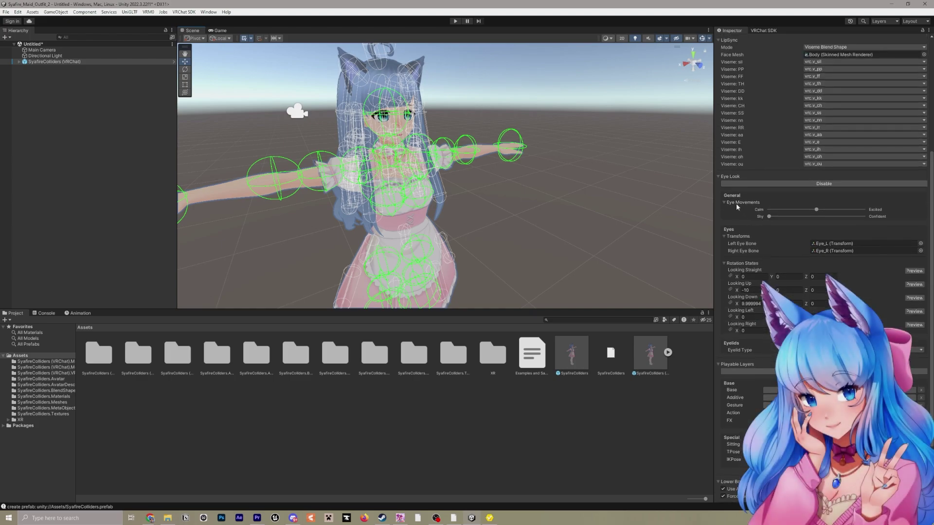
scroll(732, 178, up, 7)
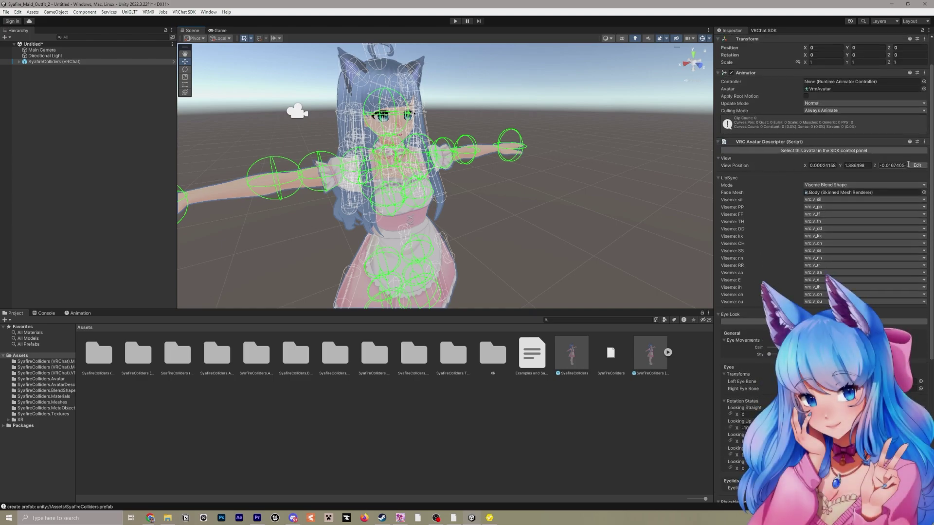
Place the avatar's view position between the eyes at Y 1.446, Z 0.072 and finish editing
scroll(389, 126, up, 3)
alt+drag(390, 126, 440, 105)
scroll(485, 122, up, 2)
scroll(423, 104, up, 3)
click(917, 166)
alt+drag(559, 204, 602, 236)
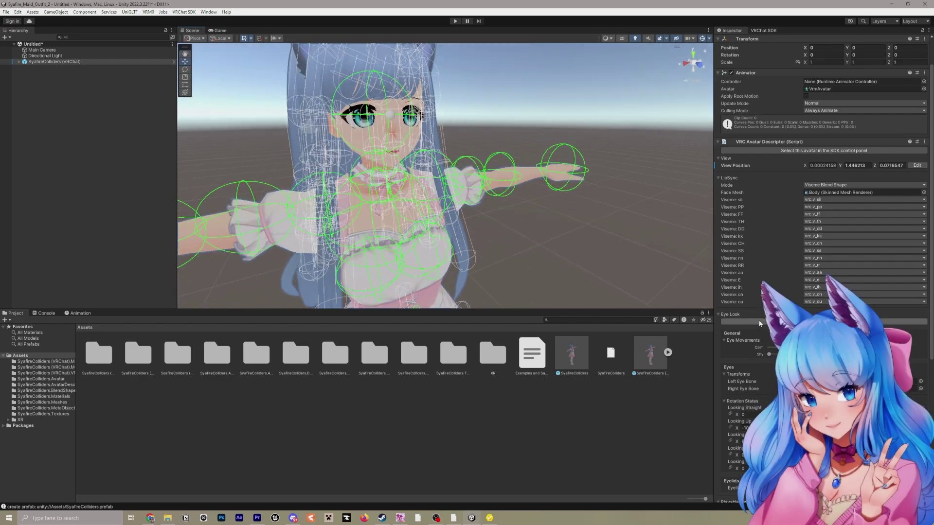
scroll(753, 331, down, 2)
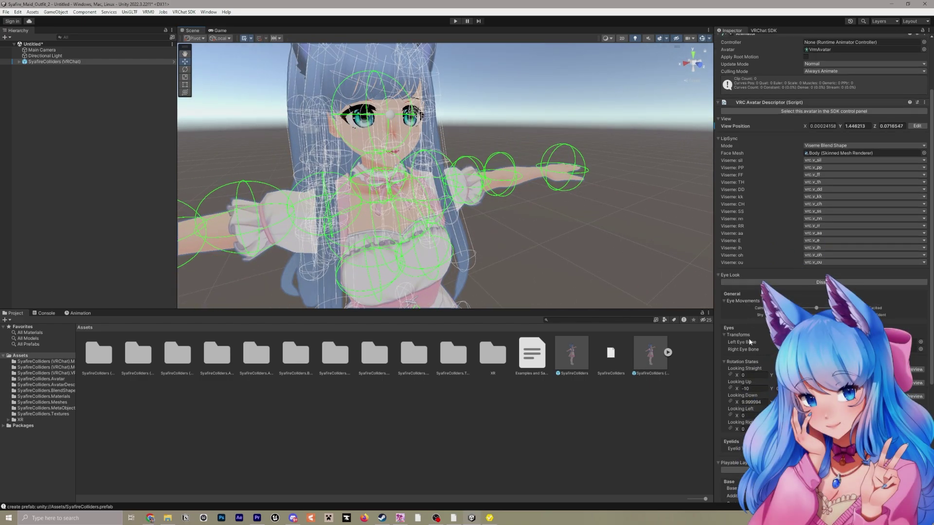
scroll(749, 342, down, 6)
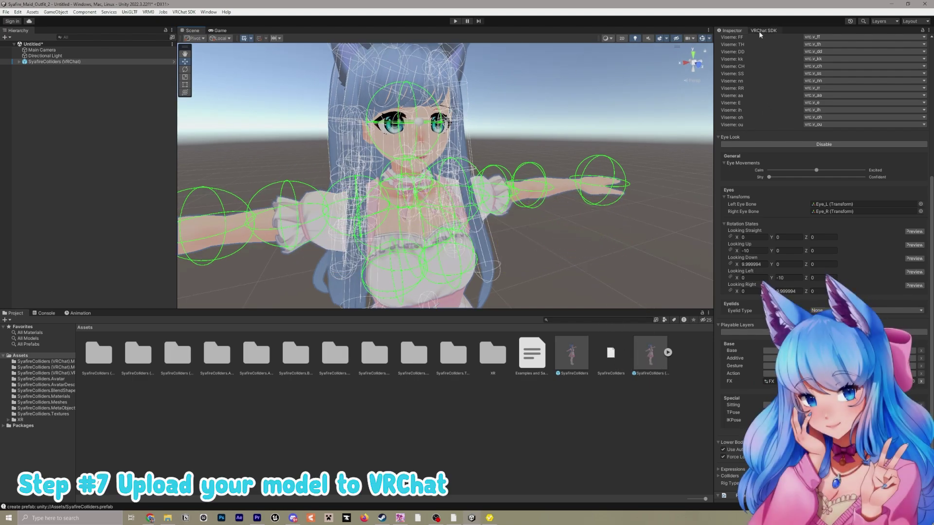
From the VRChat SDK control panel, sign in with the account username, password and emailed verification code
click(184, 12)
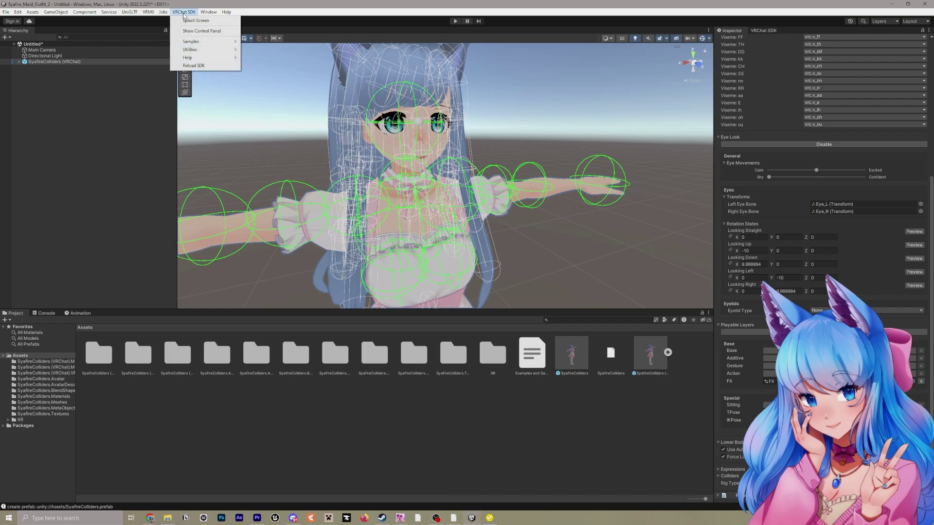
click(202, 30)
click(844, 108)
text(Syafire)
click(843, 117)
click(840, 124)
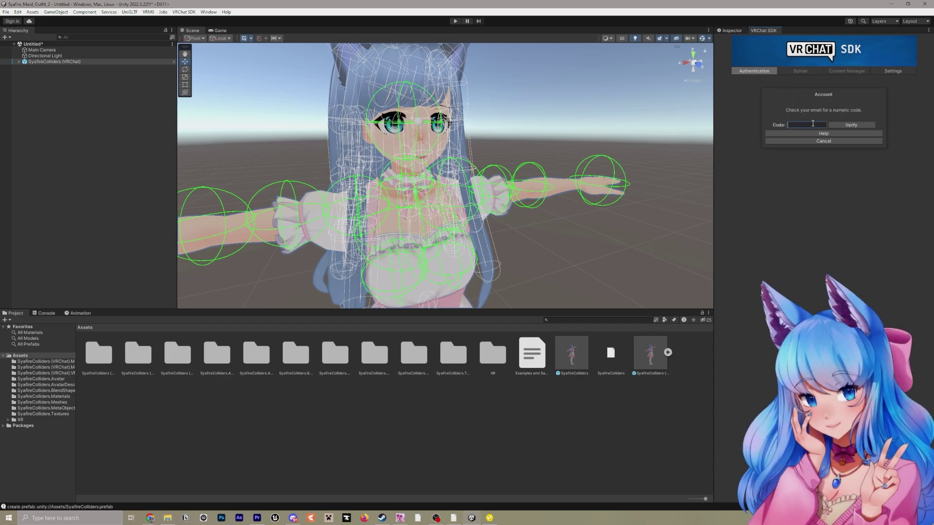
key(ctrl+v)
click(842, 124)
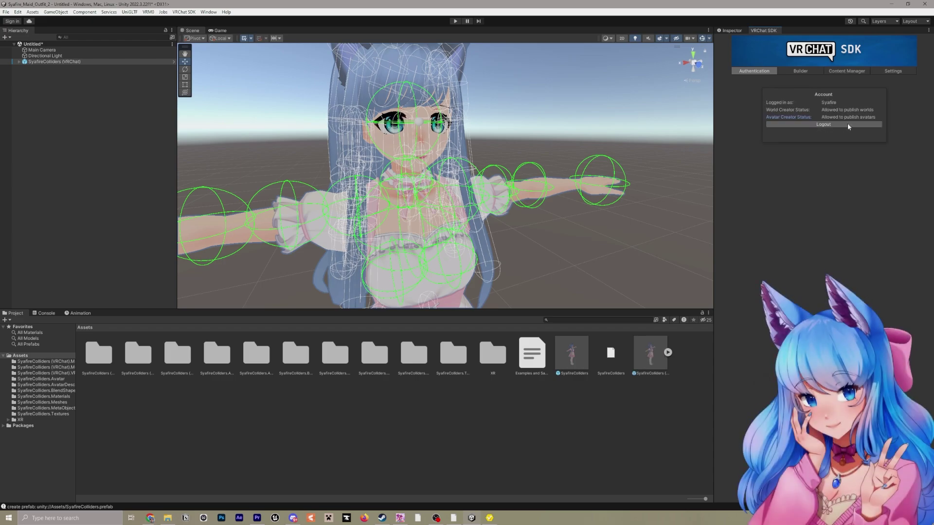
In the Builder tab, give the avatar the description 'Sya Maid 2' and keep visibility Private
click(797, 71)
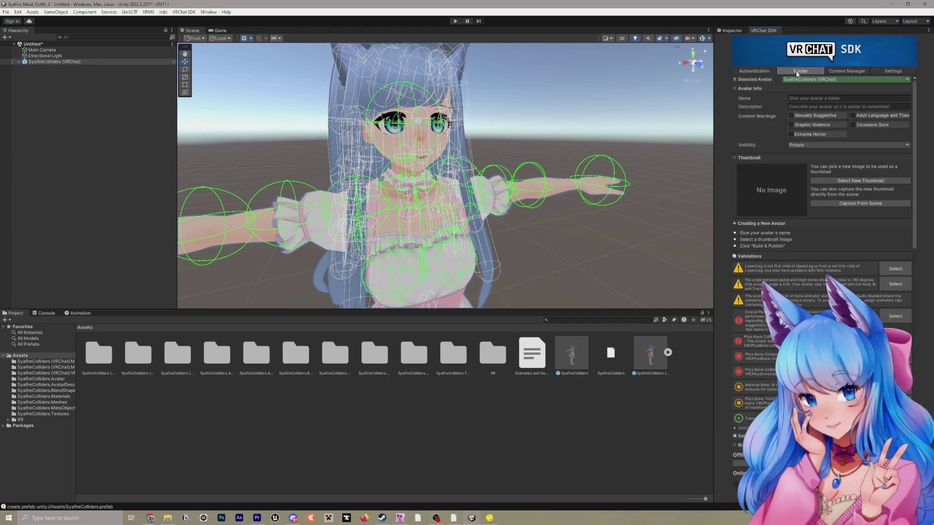
click(815, 104)
text(Sya Maid 2)
click(803, 145)
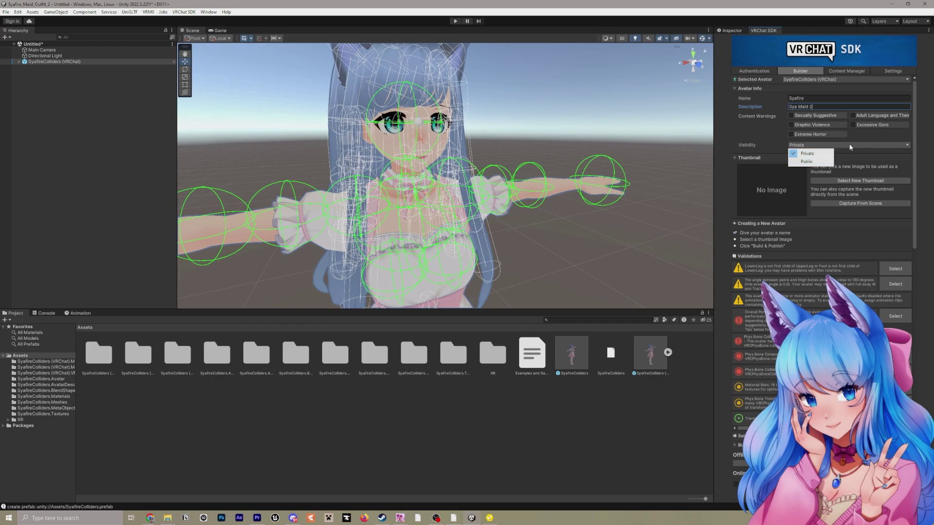
click(807, 154)
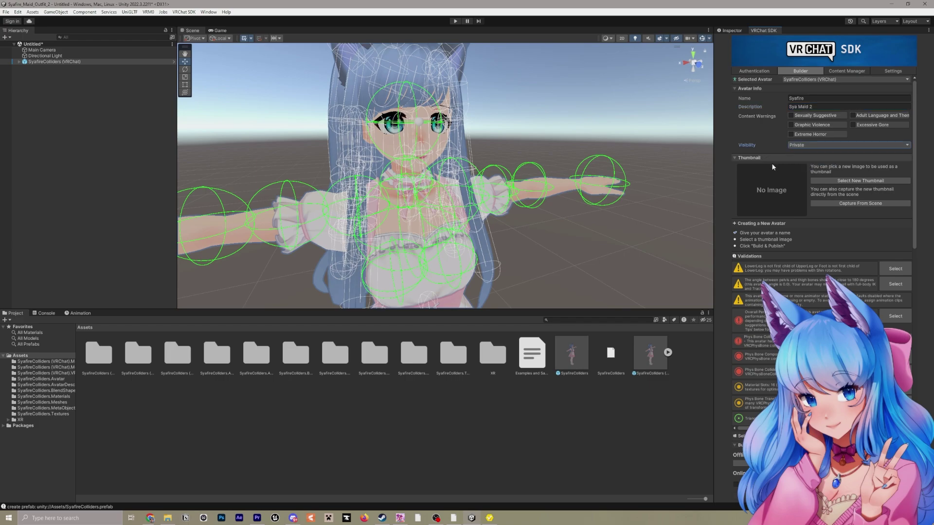
Capture the avatar thumbnail from the scene with post-processing turned off
click(852, 204)
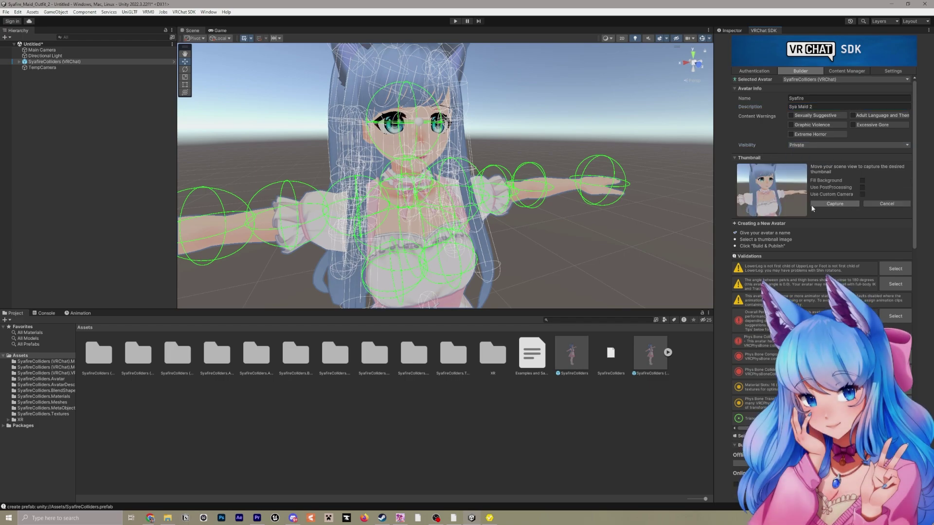
click(876, 204)
click(860, 180)
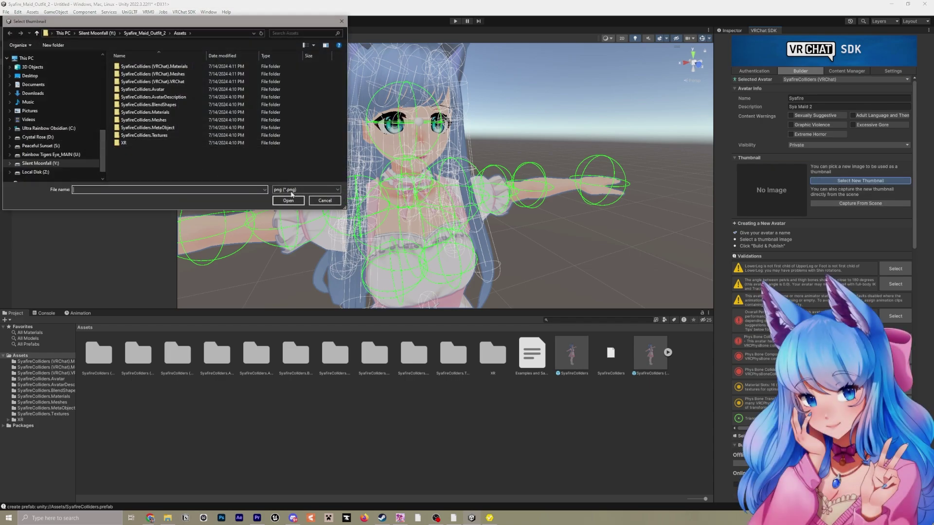
click(325, 201)
click(846, 201)
scroll(845, 219, down, 10)
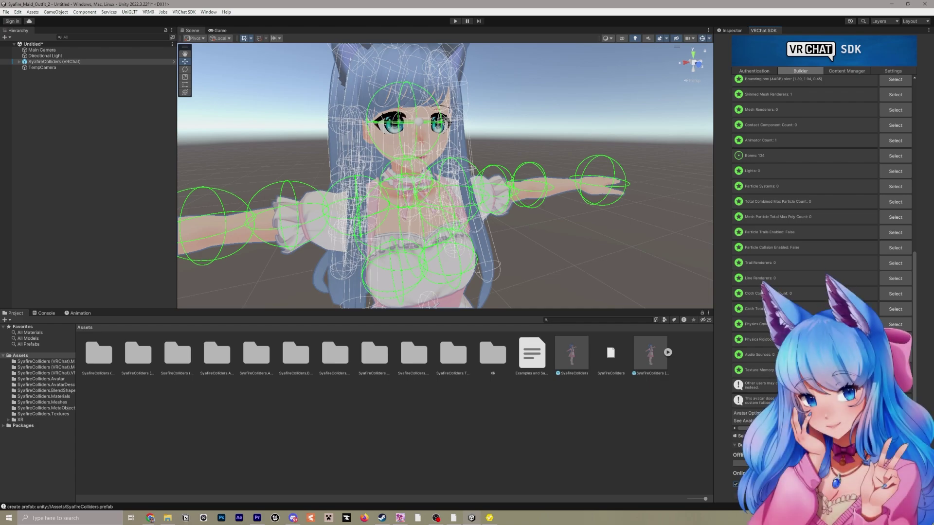
scroll(879, 191, up, 10)
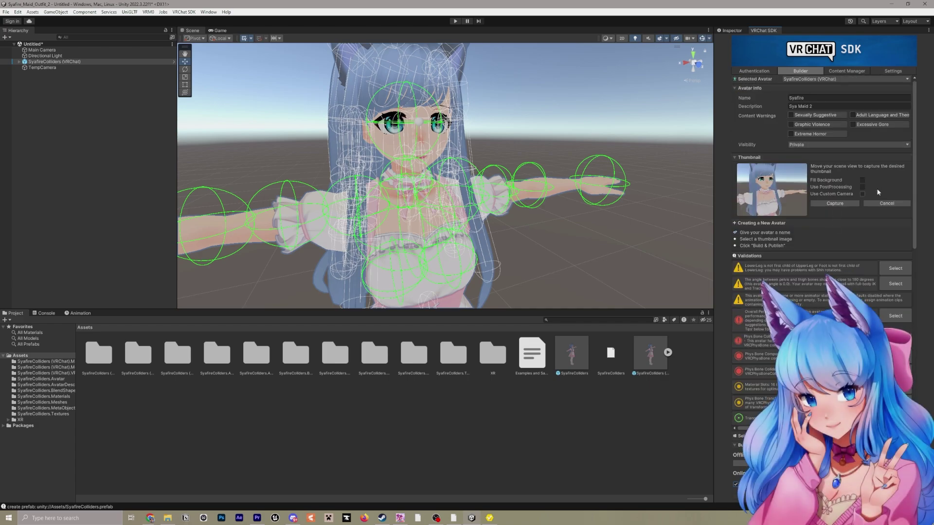
click(862, 187)
click(838, 205)
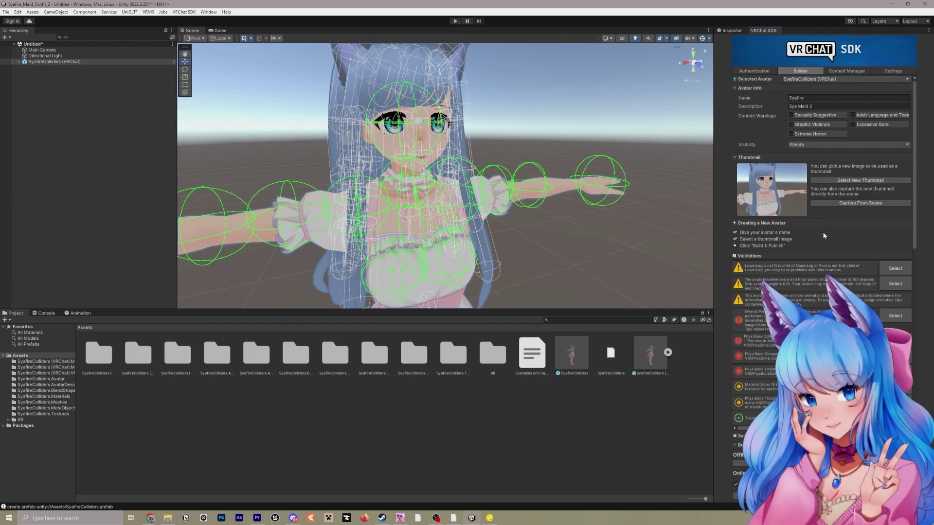
scroll(823, 231, down, 10)
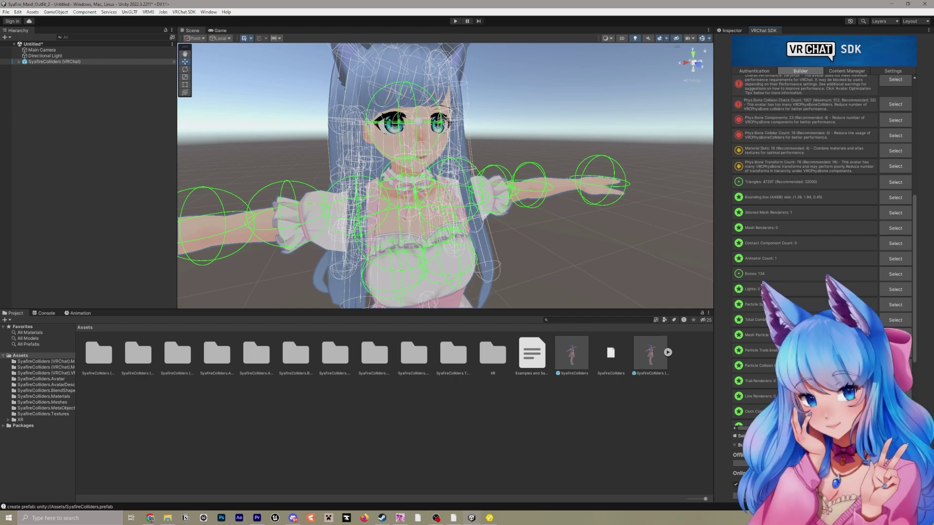
Build and publish the avatar, saving the scene as Sya_VRC2, then switch to it on the VRChat website
scroll(838, 249, up, 10)
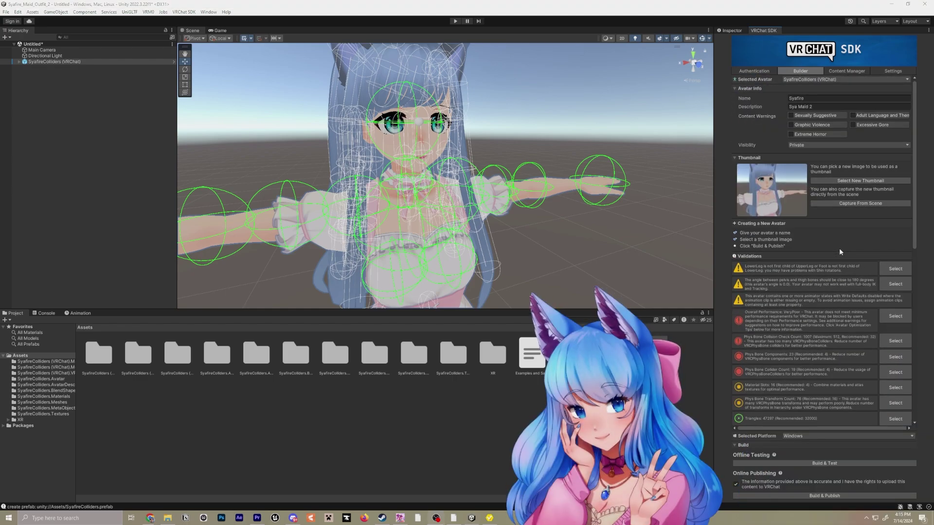
scroll(842, 248, down, 15)
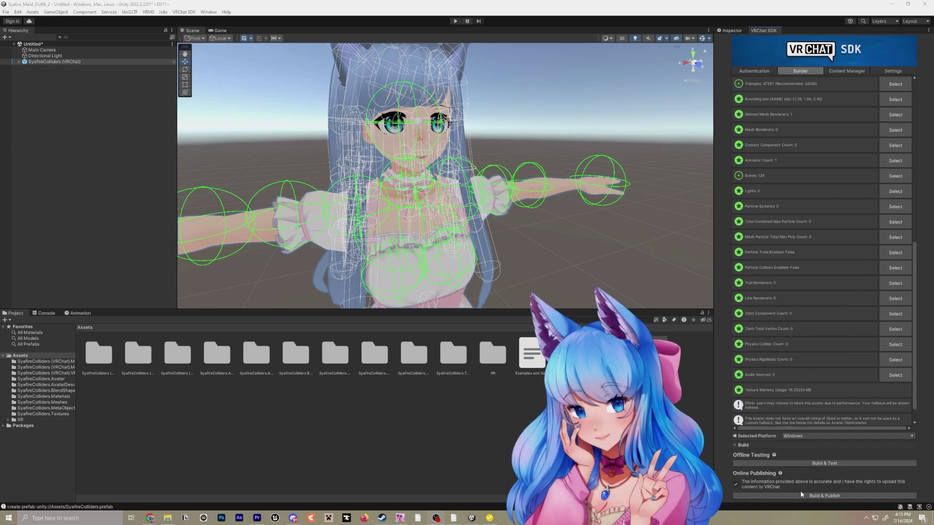
click(829, 496)
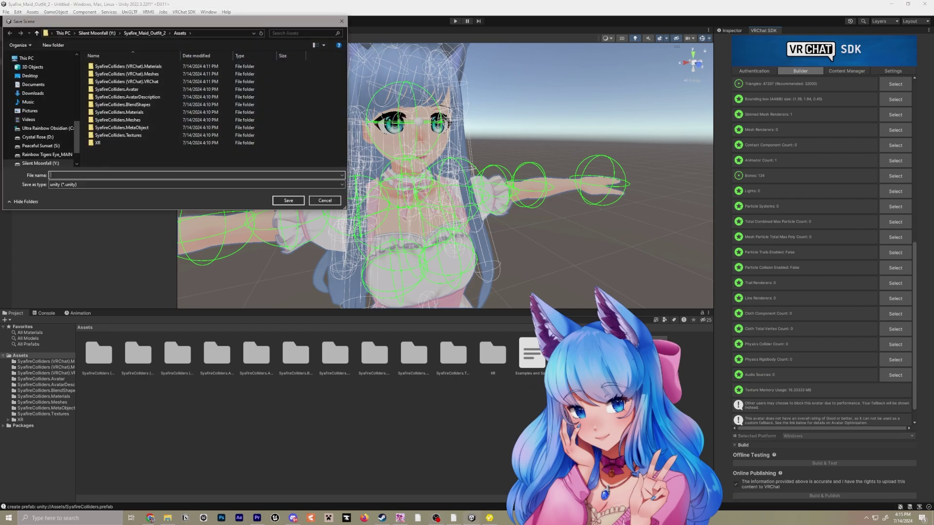
text(Sya_VRC2)
click(288, 201)
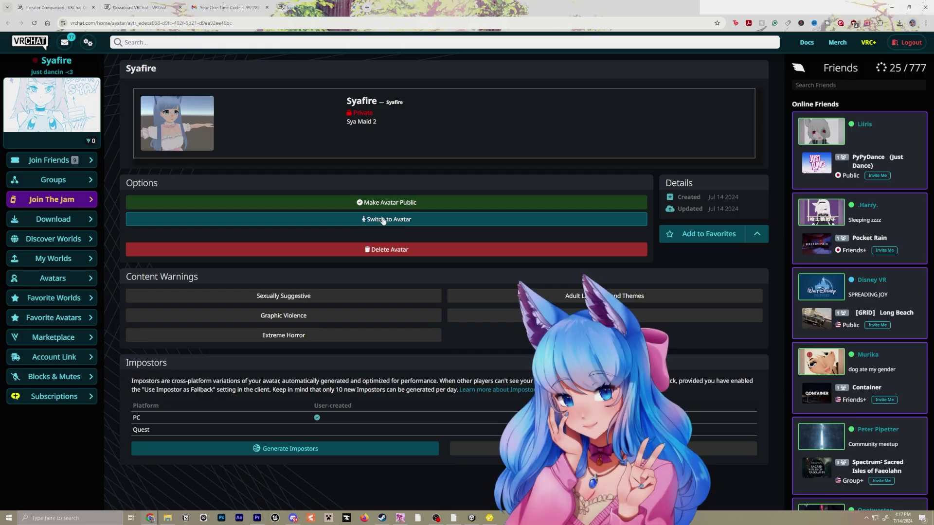
click(392, 220)
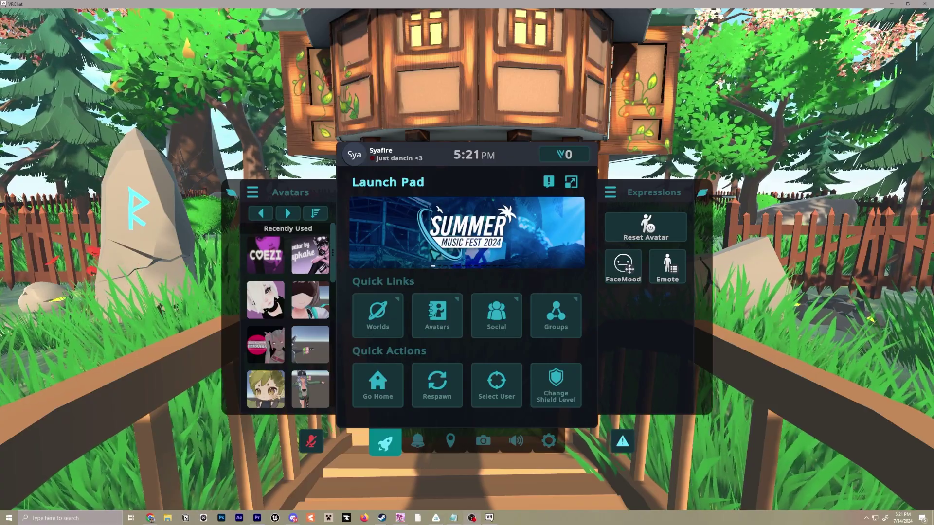
Open the Uploaded avatars list and view the new Syafire avatar's details
click(471, 263)
key(Escape)
key(Escape)
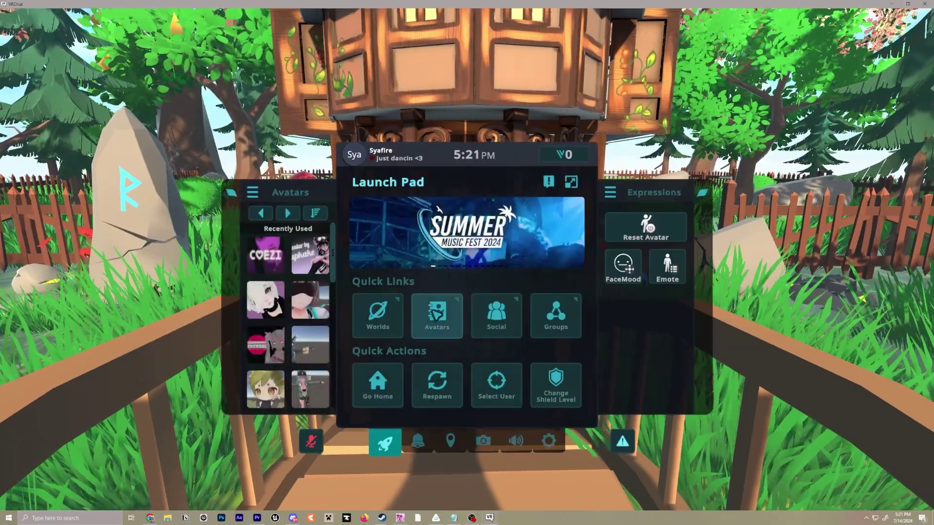
click(437, 315)
click(242, 184)
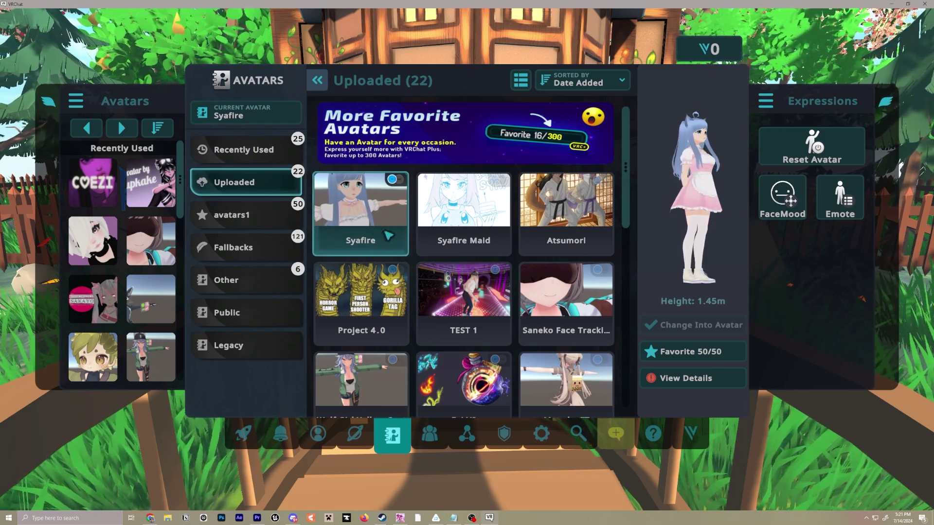
click(362, 239)
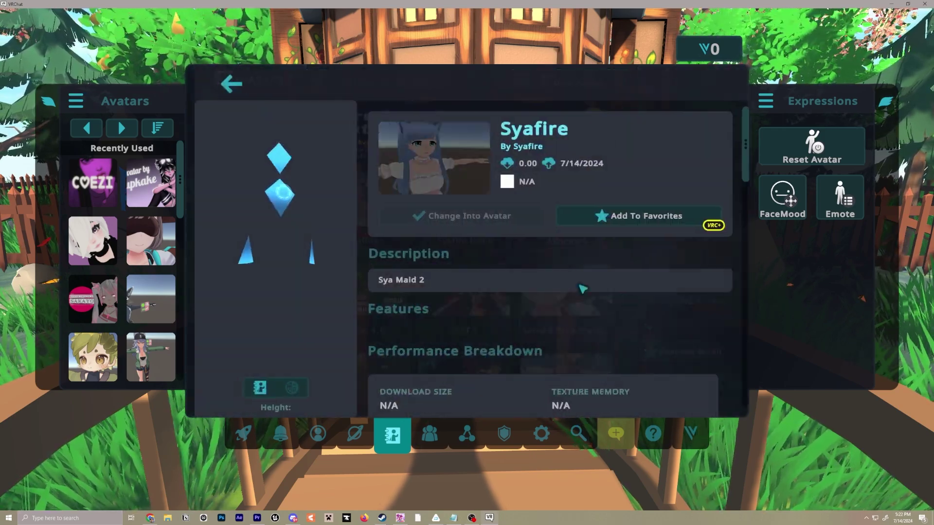